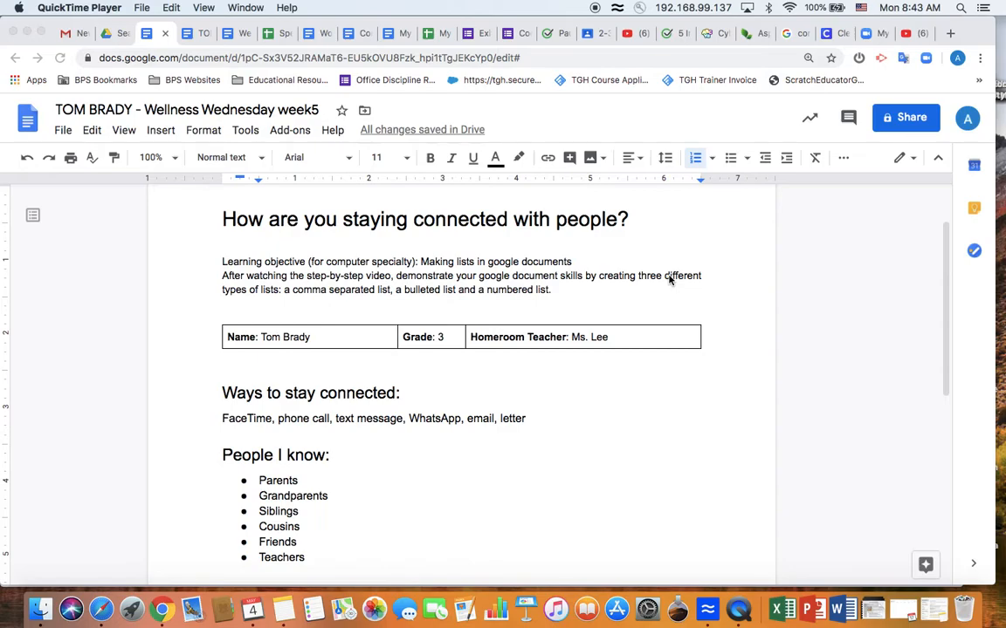
- Examine the list instructions and the comma-separated, bulleted and numbered example lists in the completed Wellness Wednesday week5 document
click(283, 288)
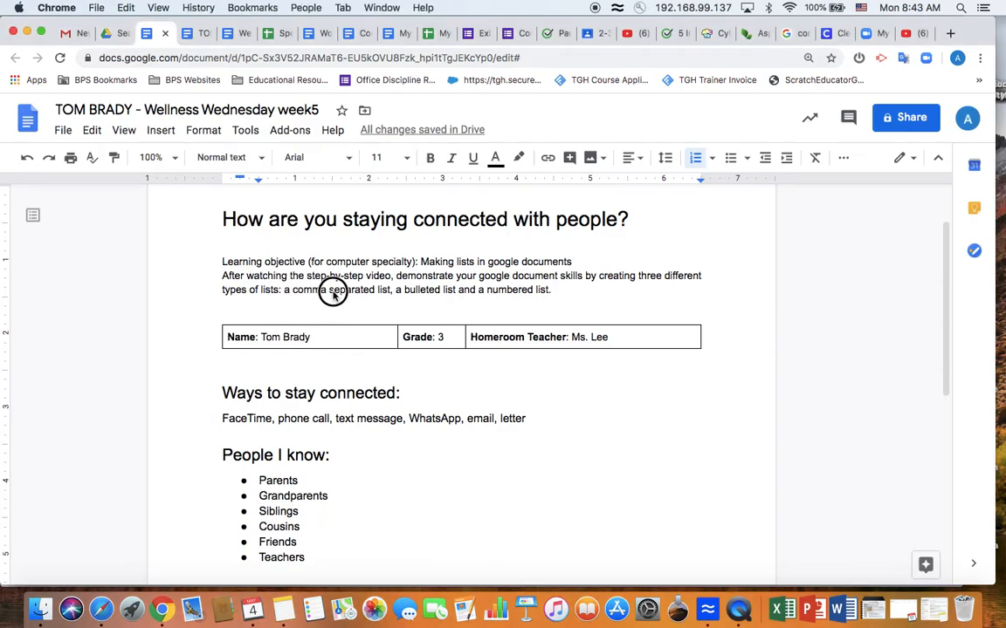
drag(285, 290, 552, 288)
scroll(525, 408, down, 2)
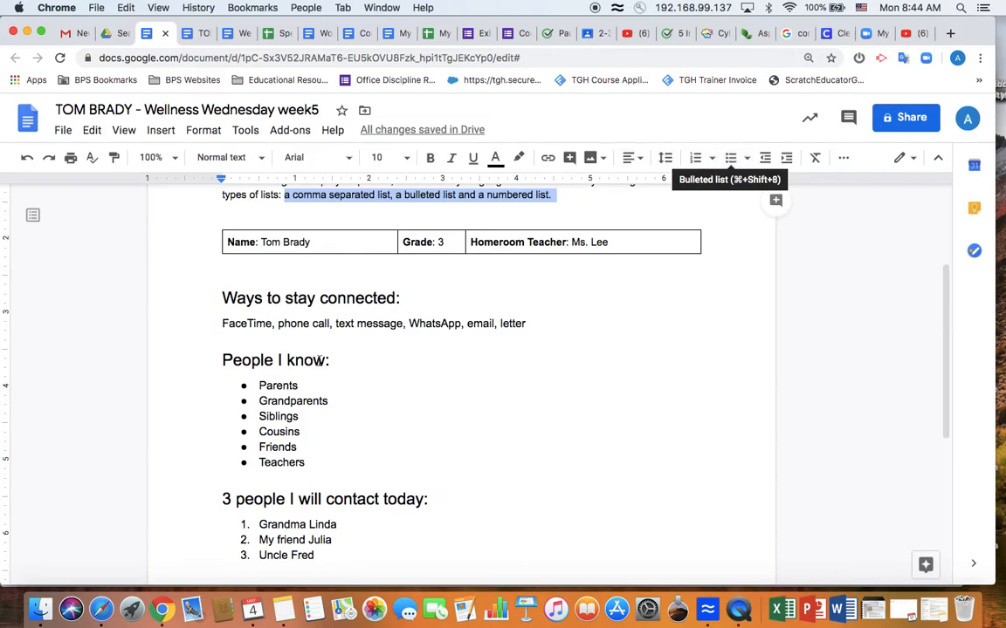
scroll(338, 430, down, 2)
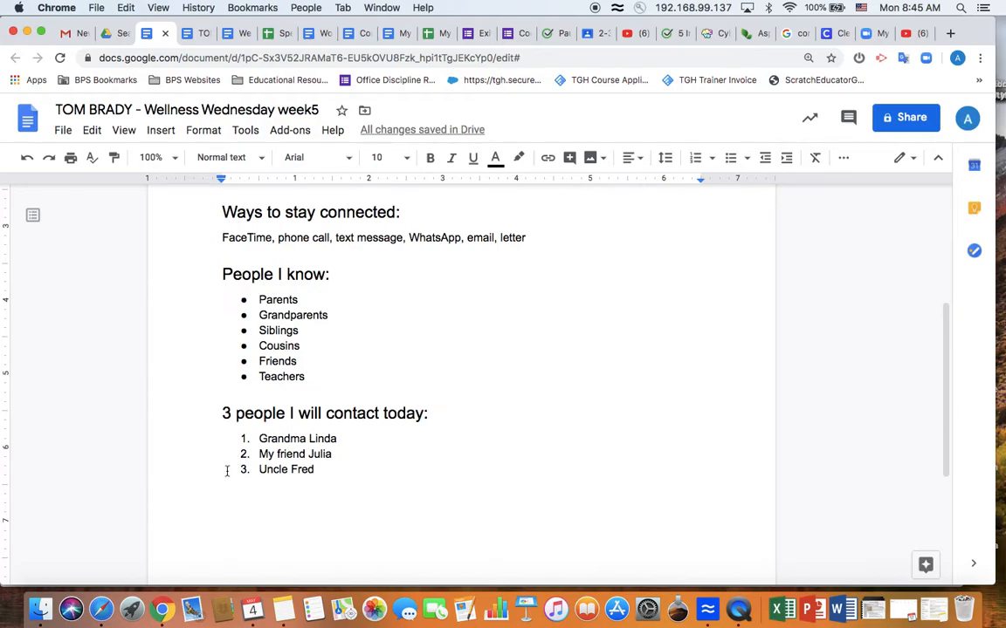
click(327, 469)
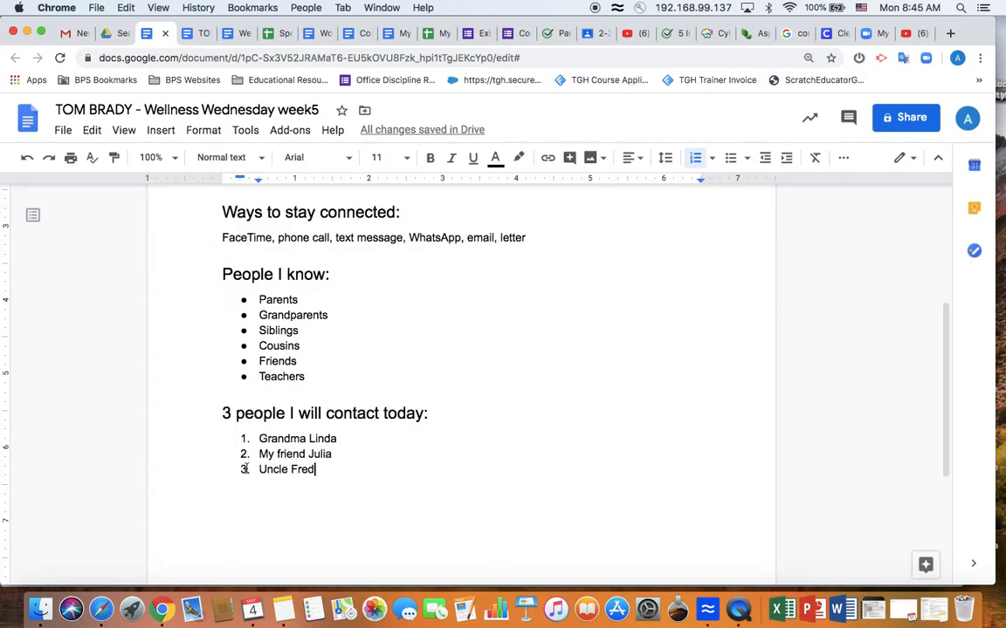
- In the unfilled Wellness Wednesday 5 document, fill the table with the student's full name, grade 3 and the homeroom teacher's name
click(199, 35)
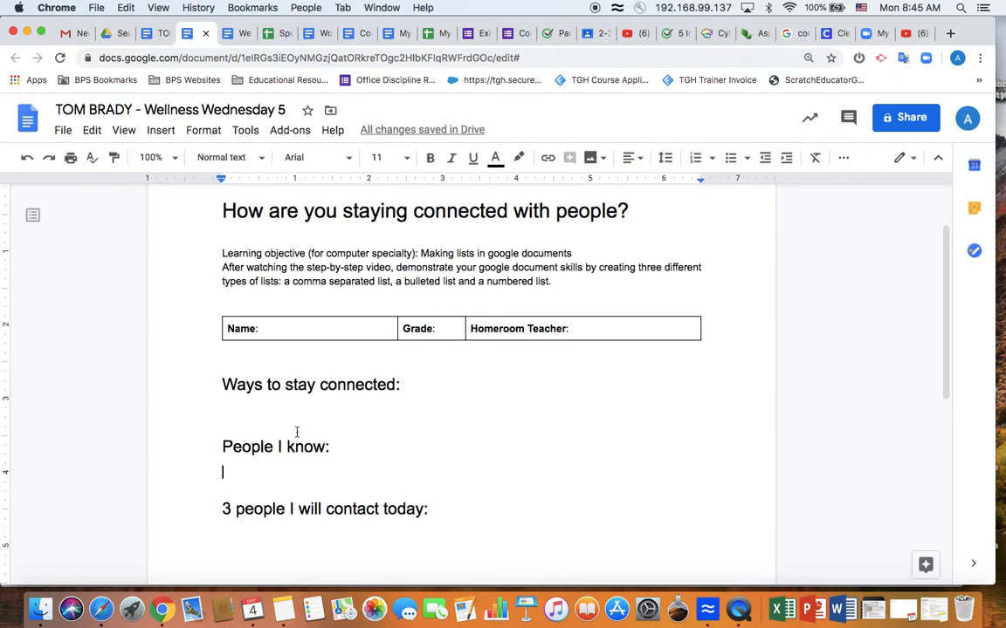
click(294, 330)
text(Tom)
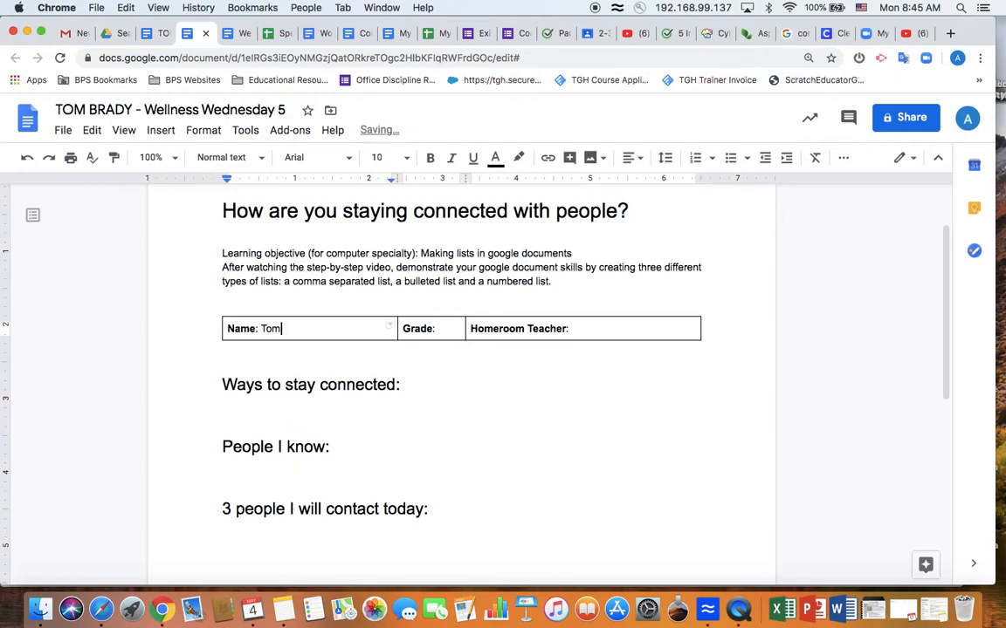
text( Brady)
click(447, 326)
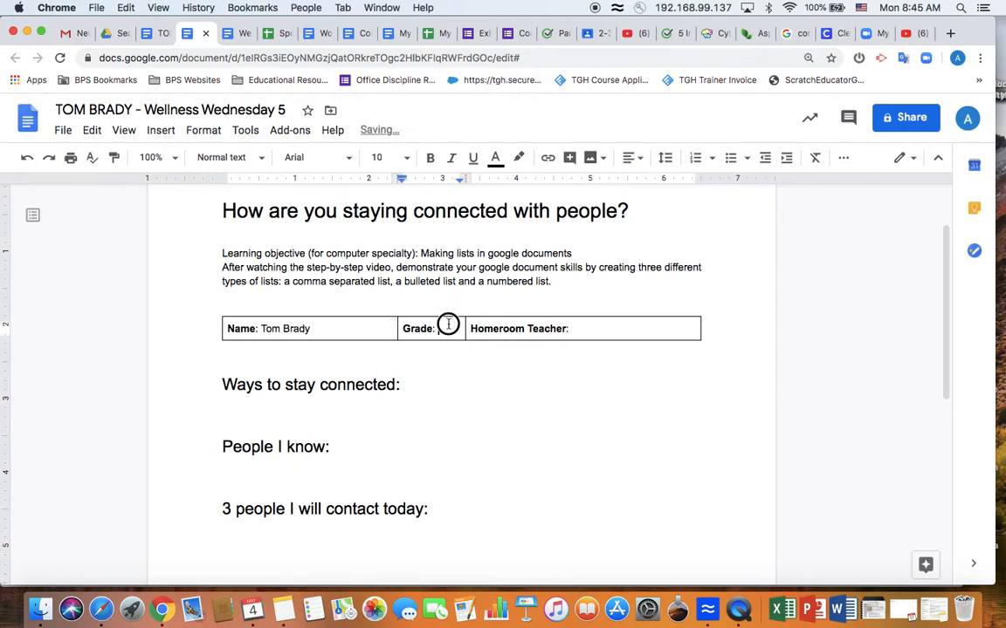
text(3)
click(610, 322)
text(Ms. )
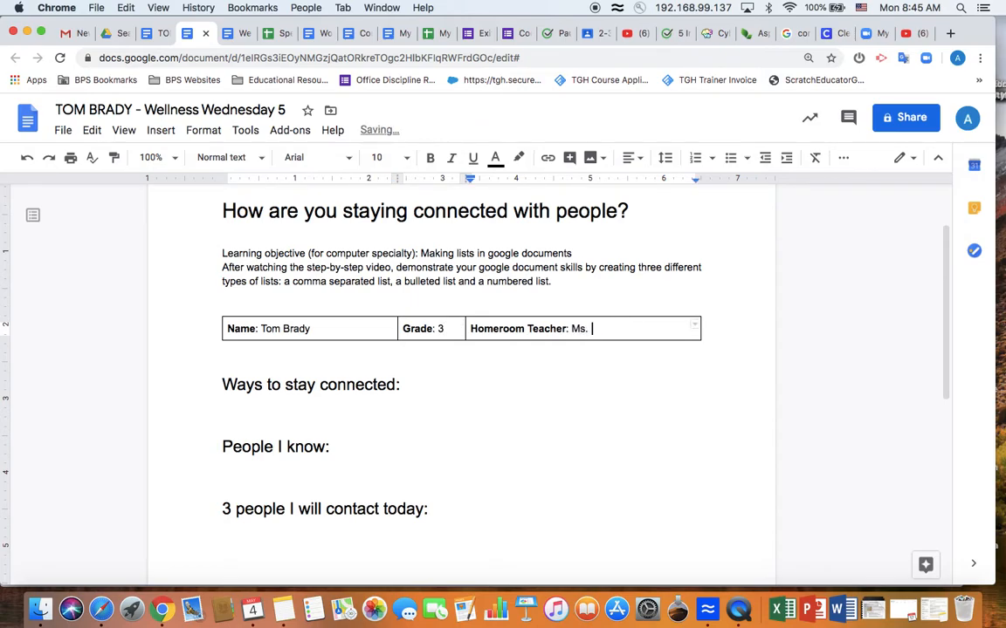
text(Lee)
- Enter the comma-separated list "Phone call, text message, facetime, email, letter" under the "Ways to stay connected" heading
click(240, 404)
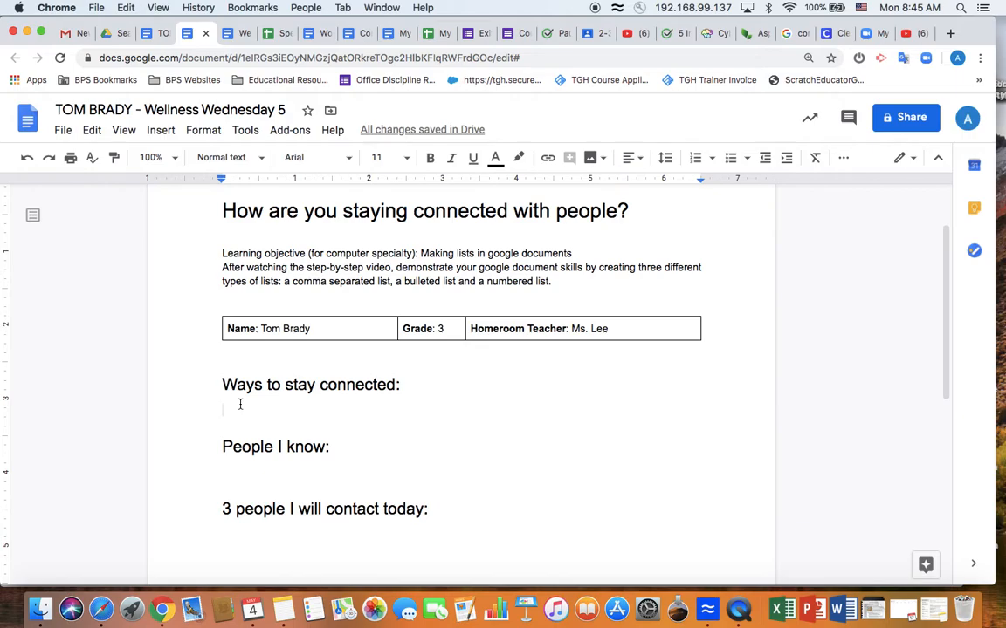
text(phone)
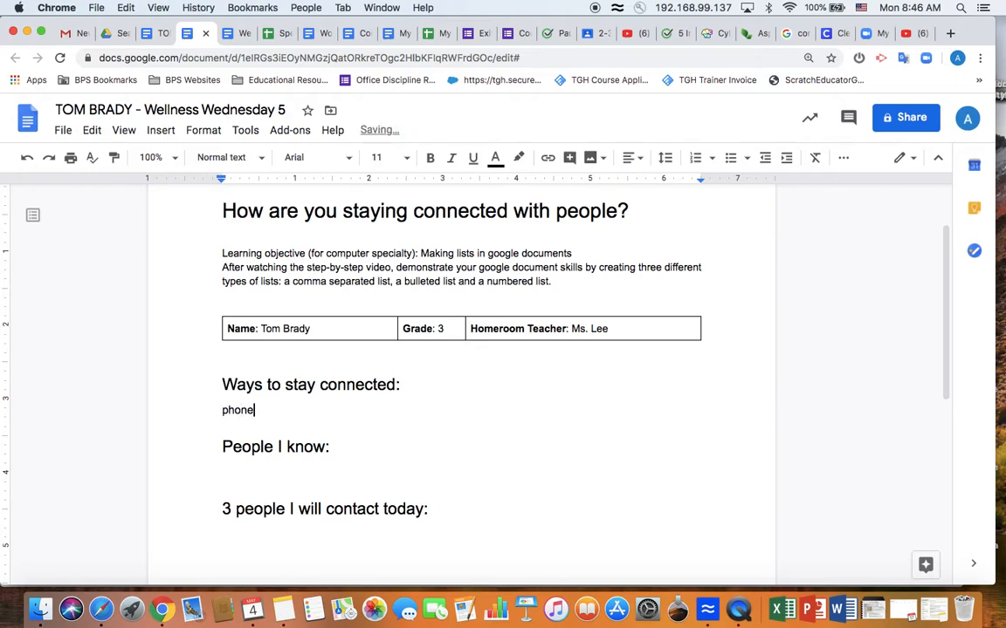
text( call, text message, facetime, )
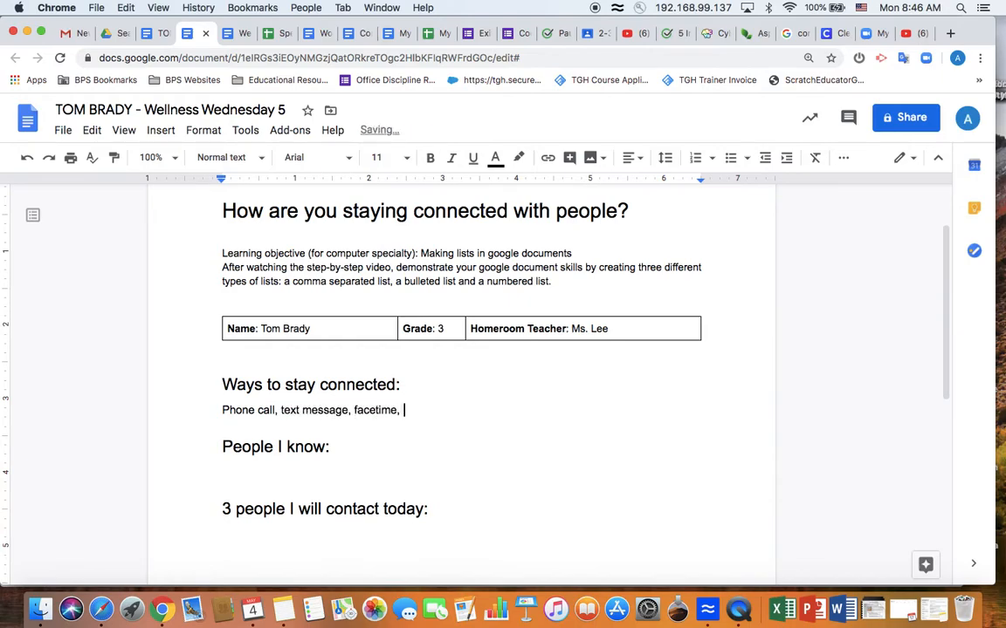
text(email, letter)
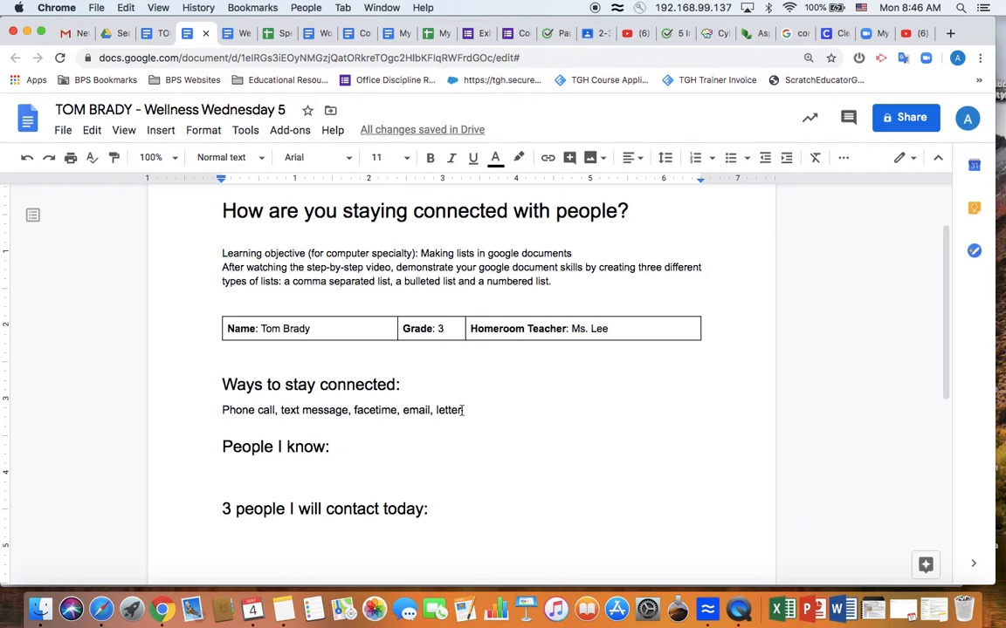
- Create a bulleted list under "People I know" with the items Grandparents, Parents, Friends, Cousins and teachers
click(234, 470)
click(731, 162)
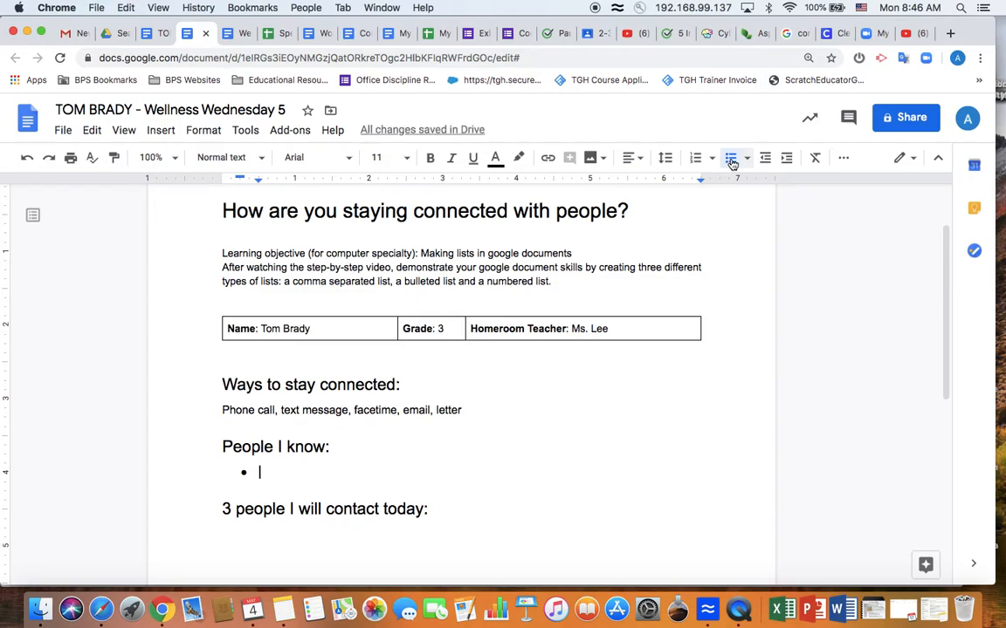
text(grandparents)
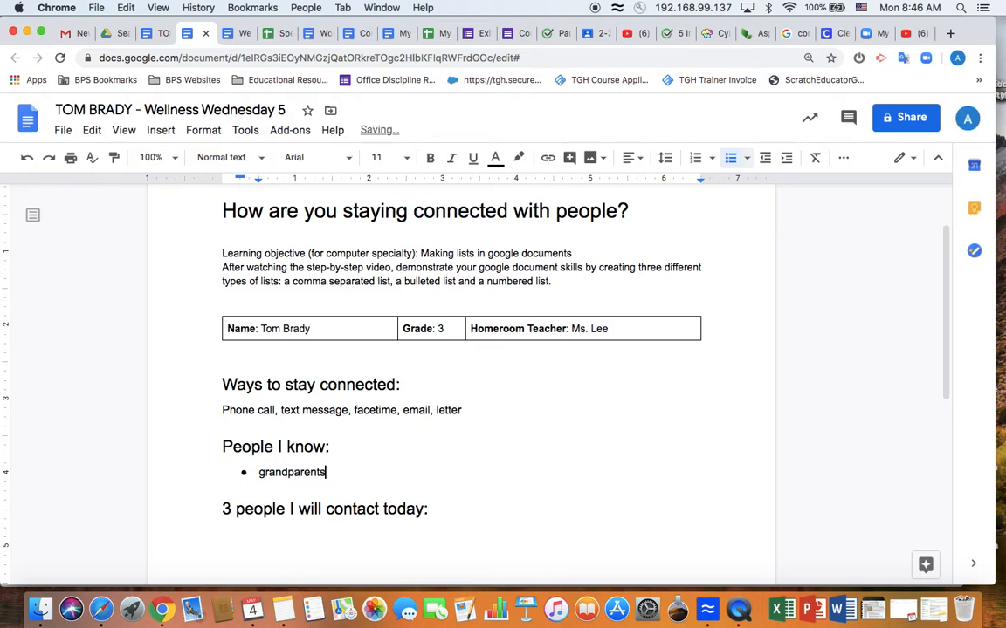
key(Return)
text(parents)
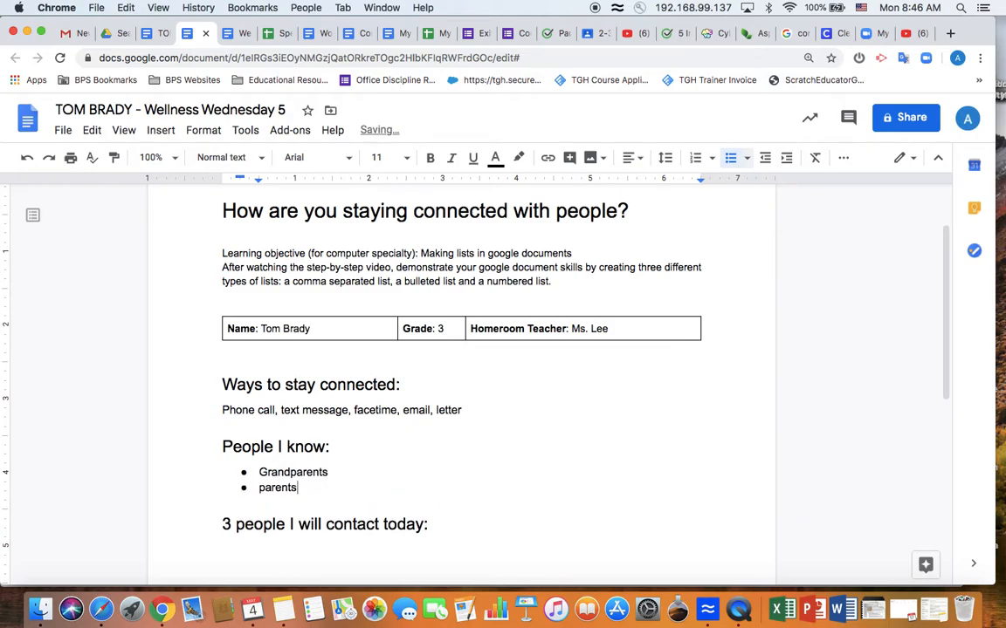
key(Return)
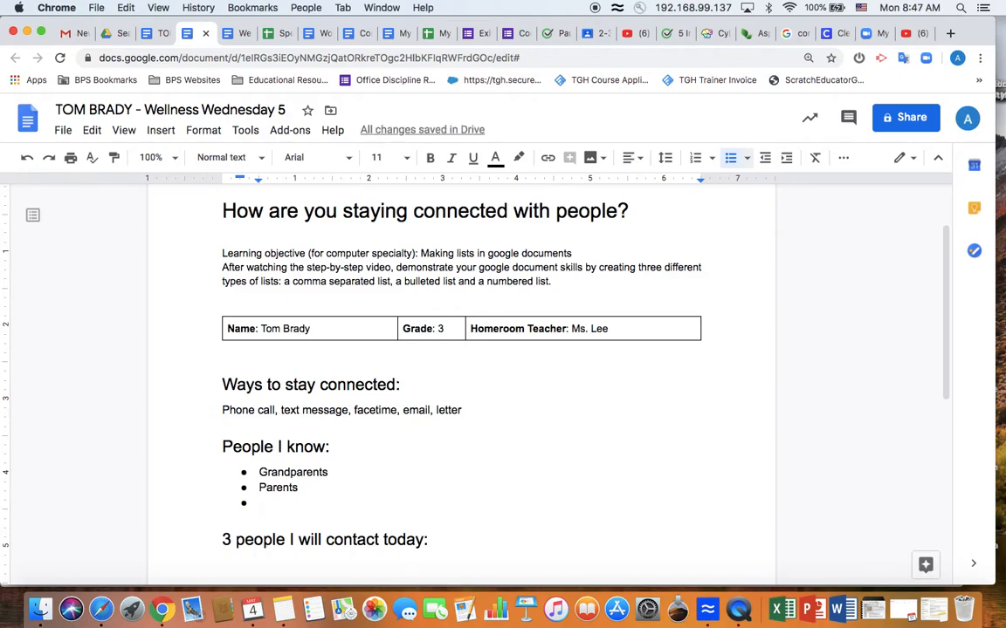
text(friends)
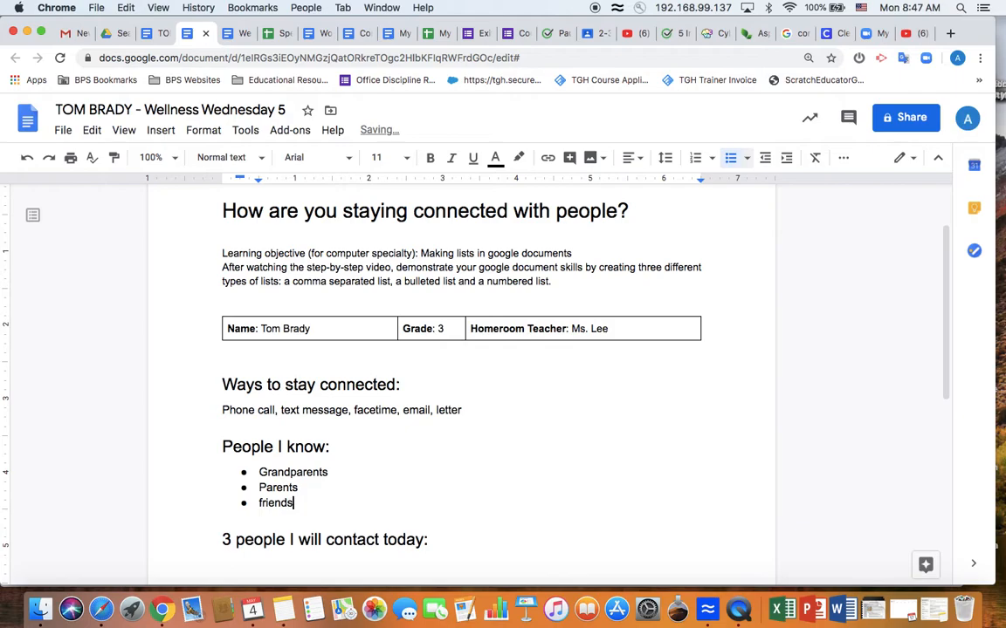
key(Return)
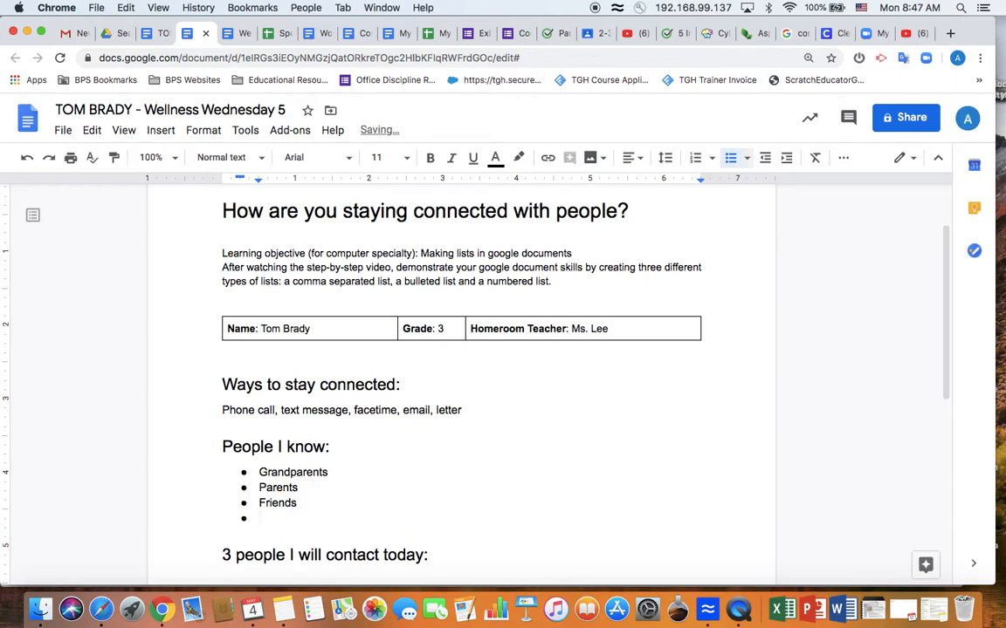
text(cousins)
key(Return)
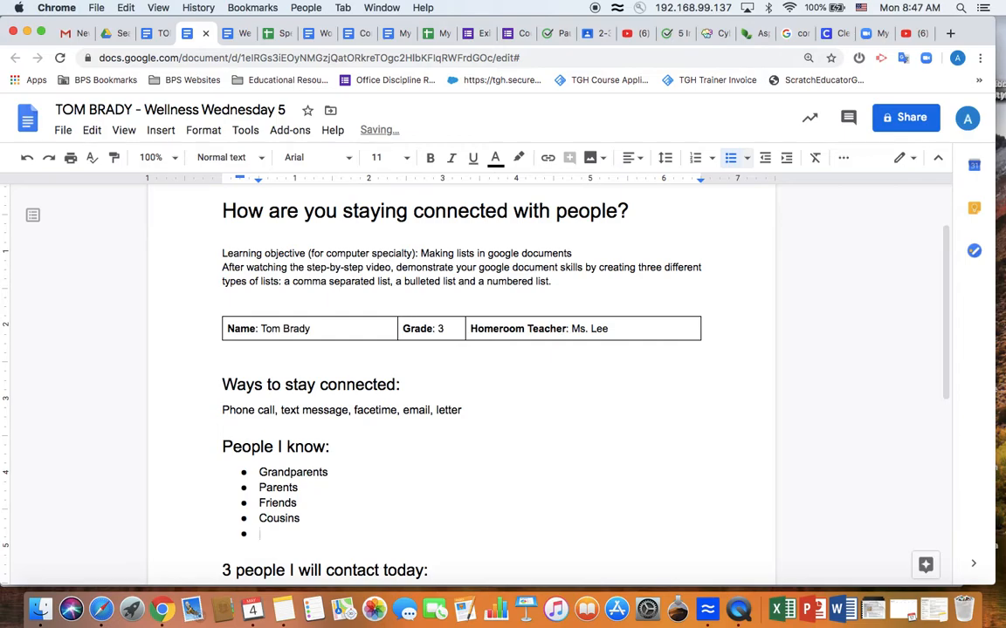
text(teachers)
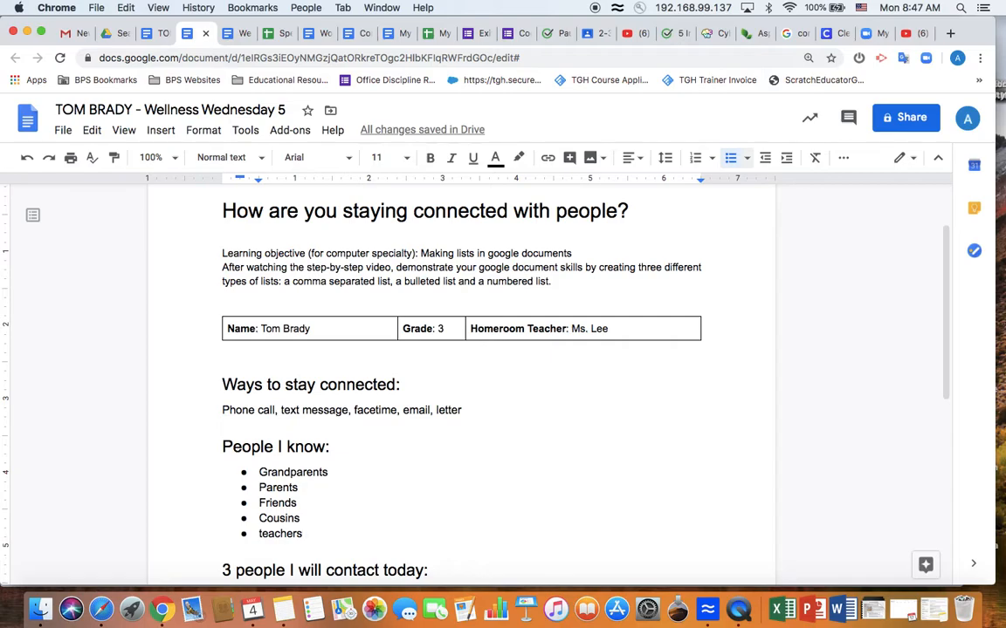
- End the bulleted list with an unbulleted blank line and capitalize its last item as "Teachers"
key(Return)
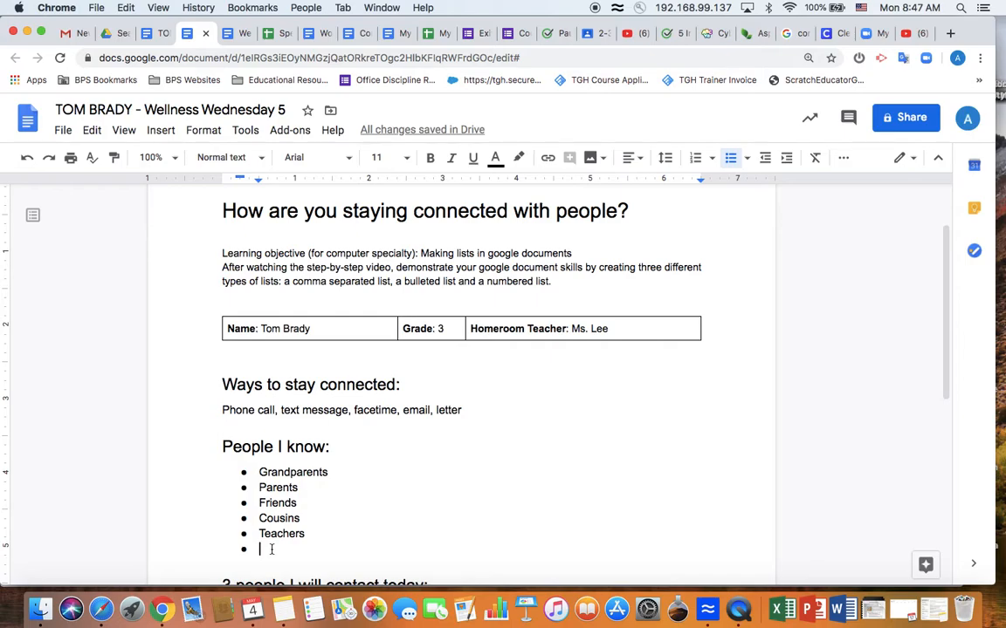
key(BackSpace)
key(BackSpace)
key(BackSpace)
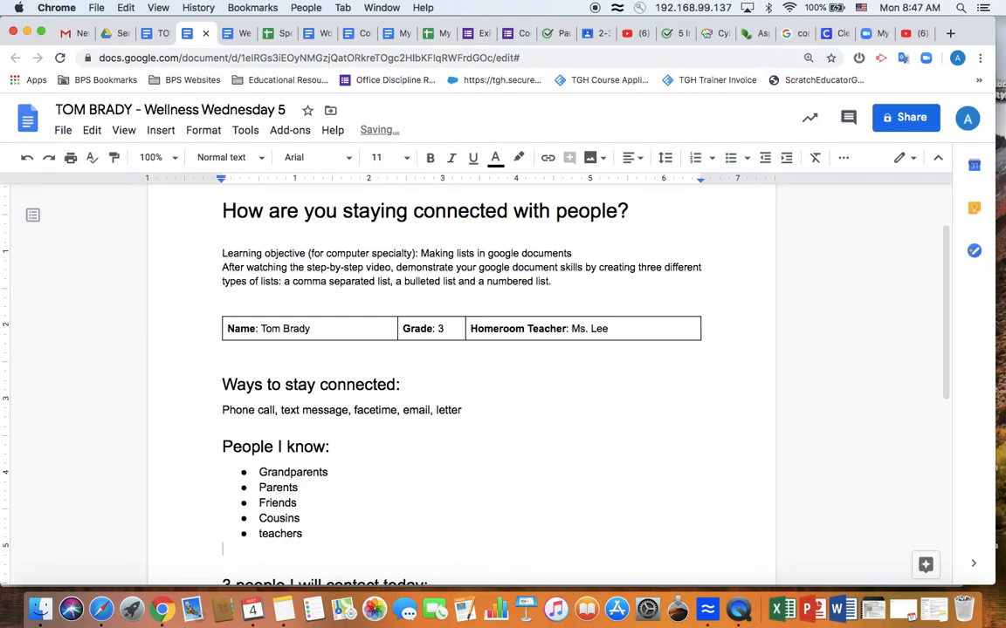
scroll(297, 519, down, 2)
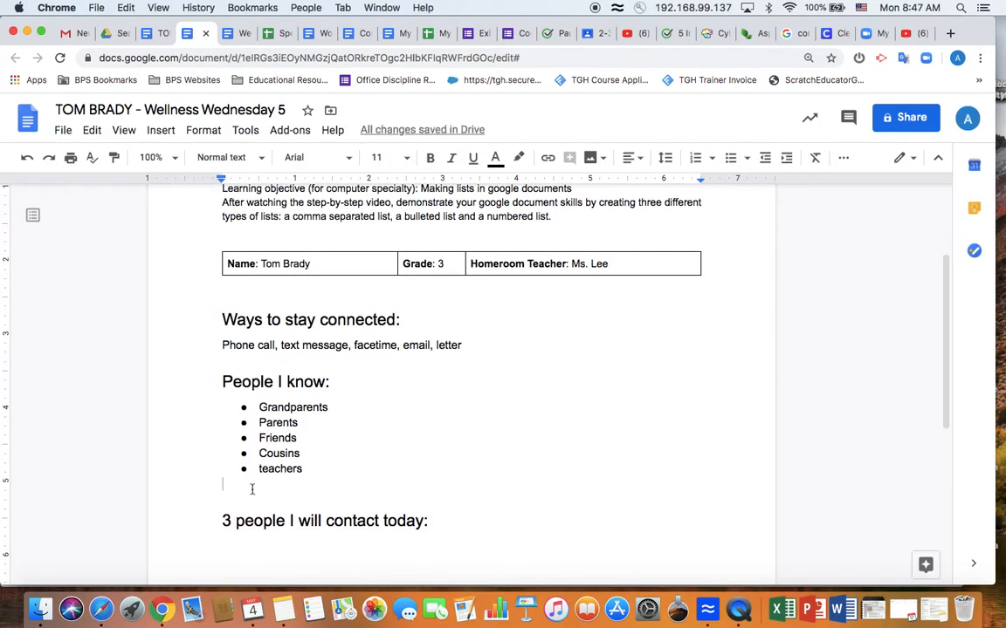
click(263, 468)
key(BackSpace)
text(T)
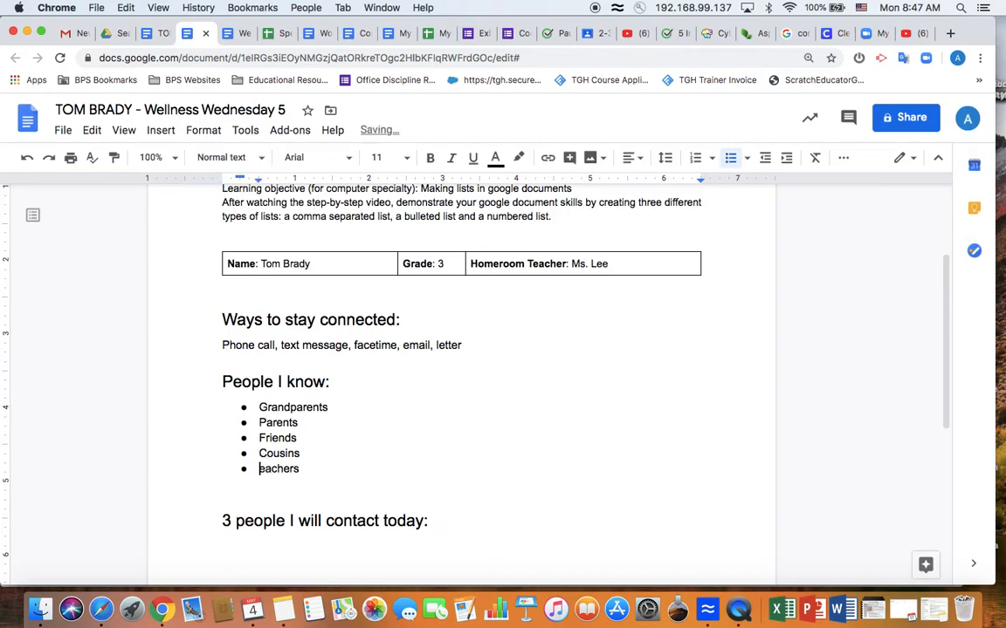
- Start a numbered list under "3 people I will contact today" with "Grandma" and her capitalized first name as the first item
click(230, 495)
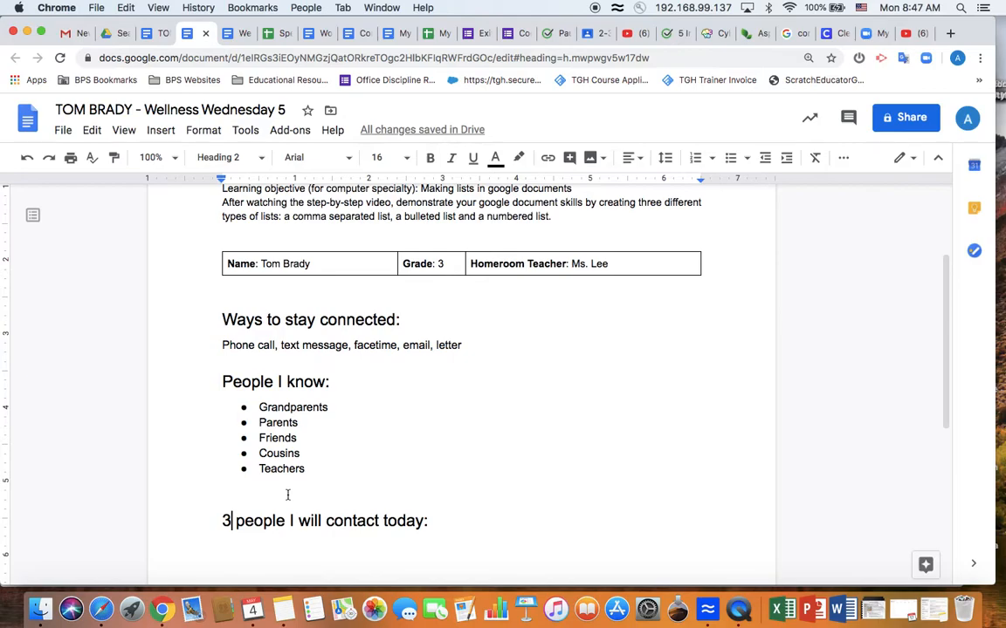
click(248, 543)
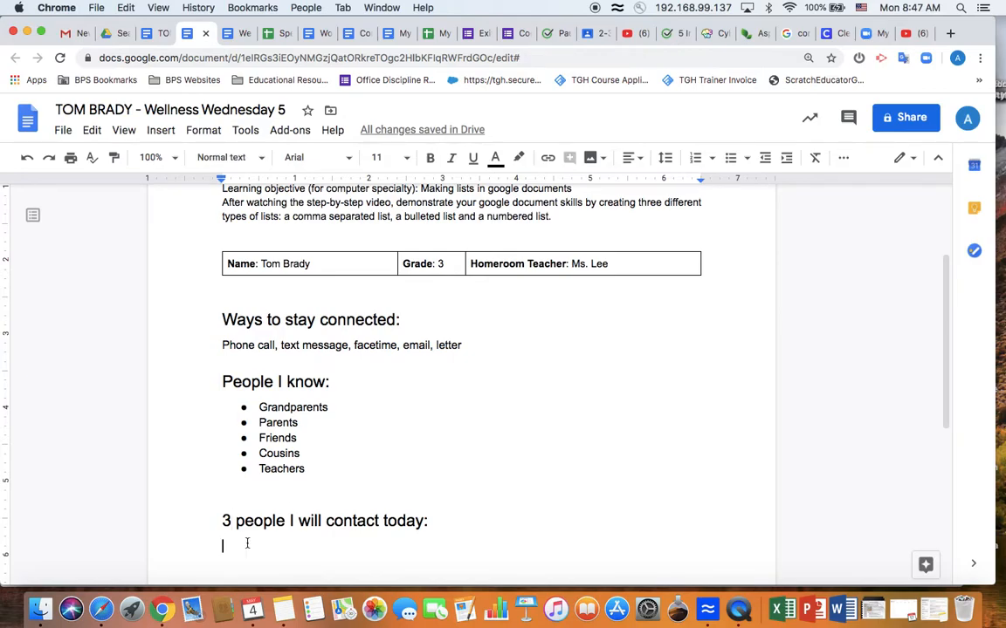
click(224, 546)
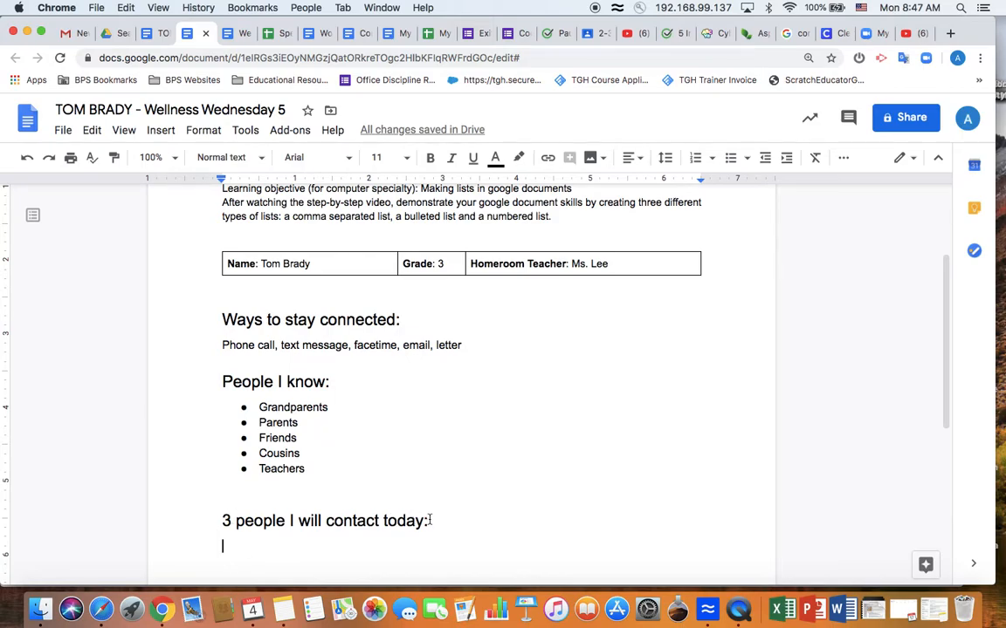
click(694, 160)
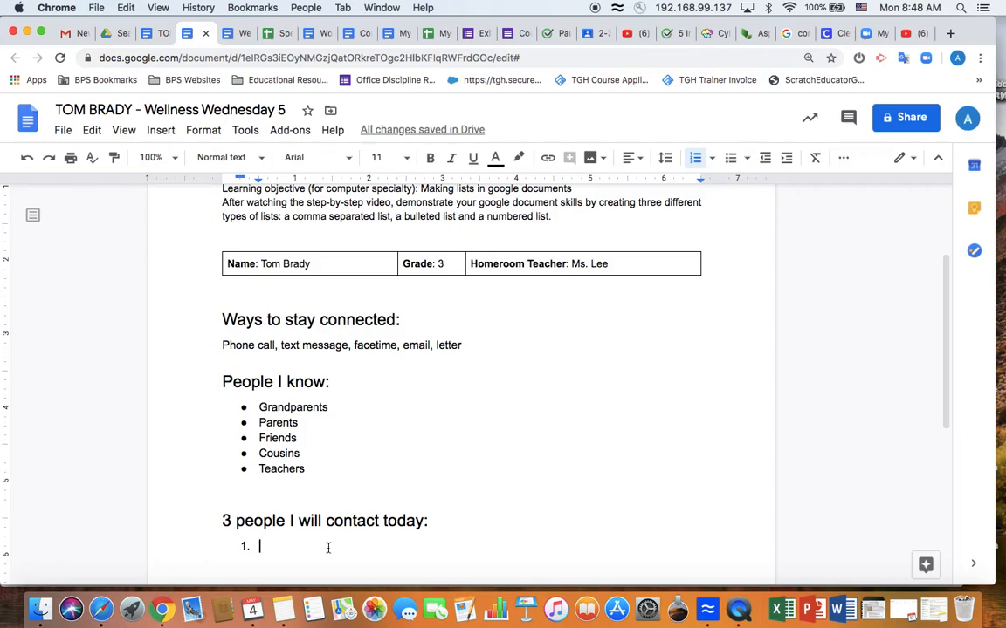
text(grandma lin)
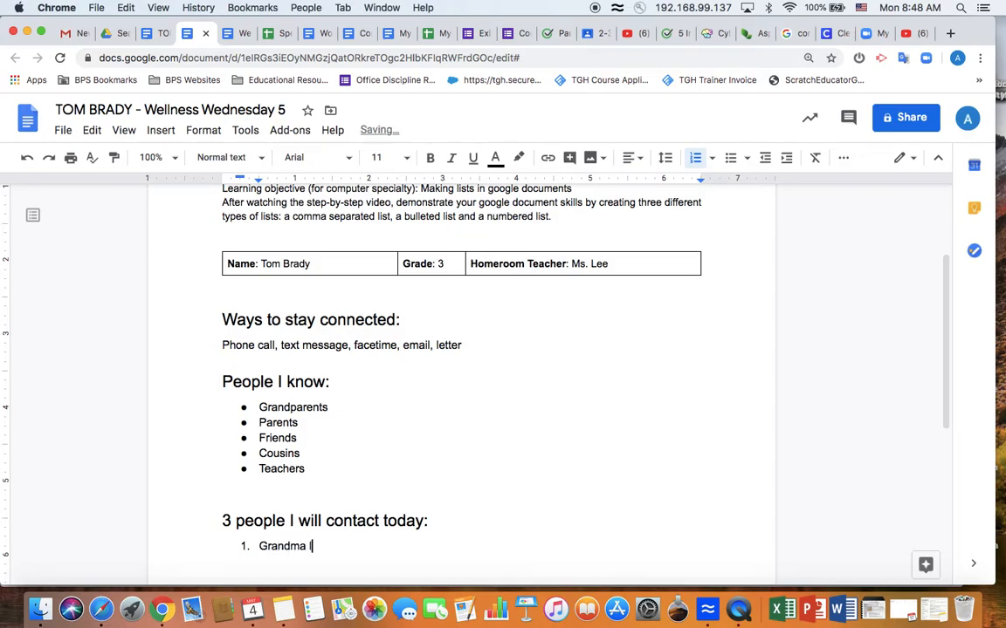
text(da)
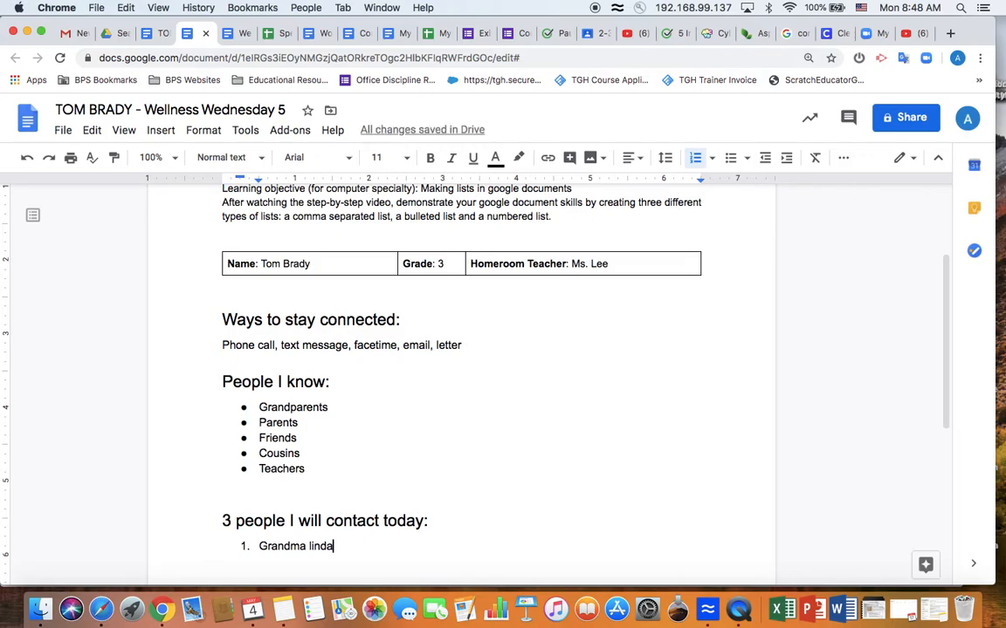
key(Return)
click(311, 546)
key(BackSpace)
text(L)
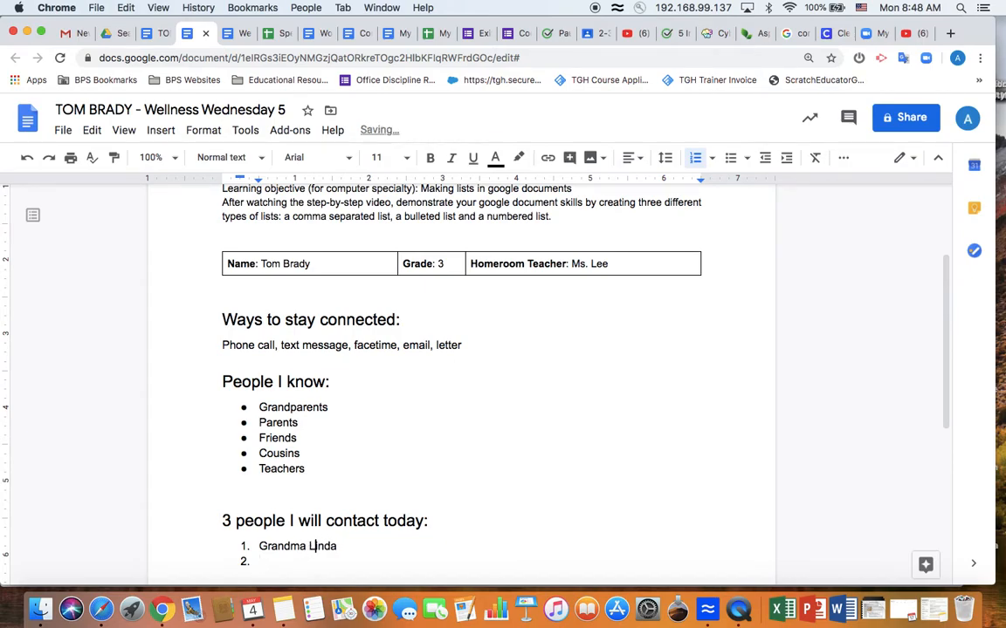
- Add "My friend" with the friend's name and "Uncle" with the uncle's name as the second and third numbered items
click(261, 560)
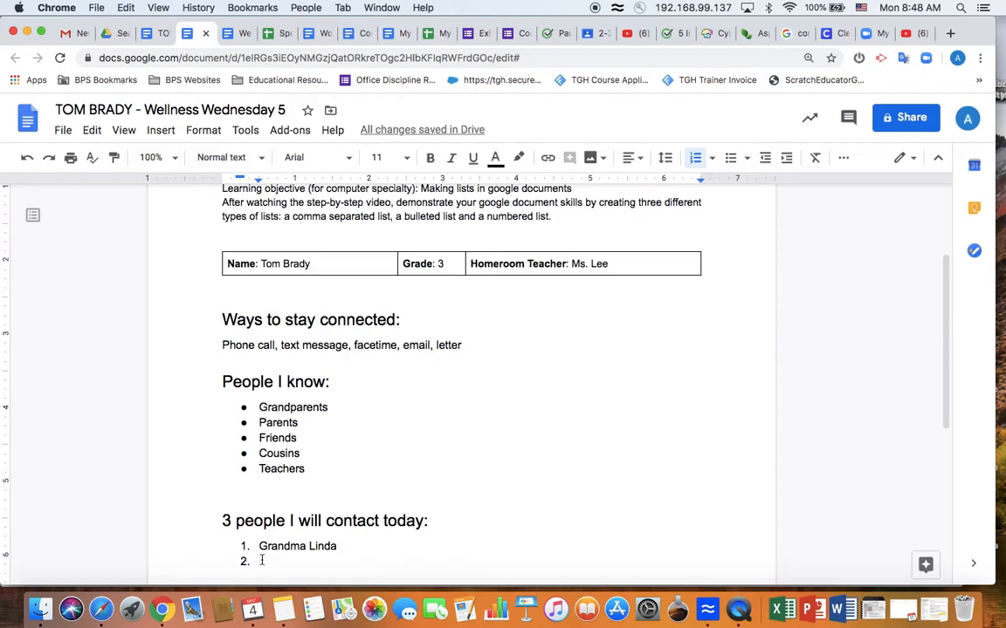
text(My frie)
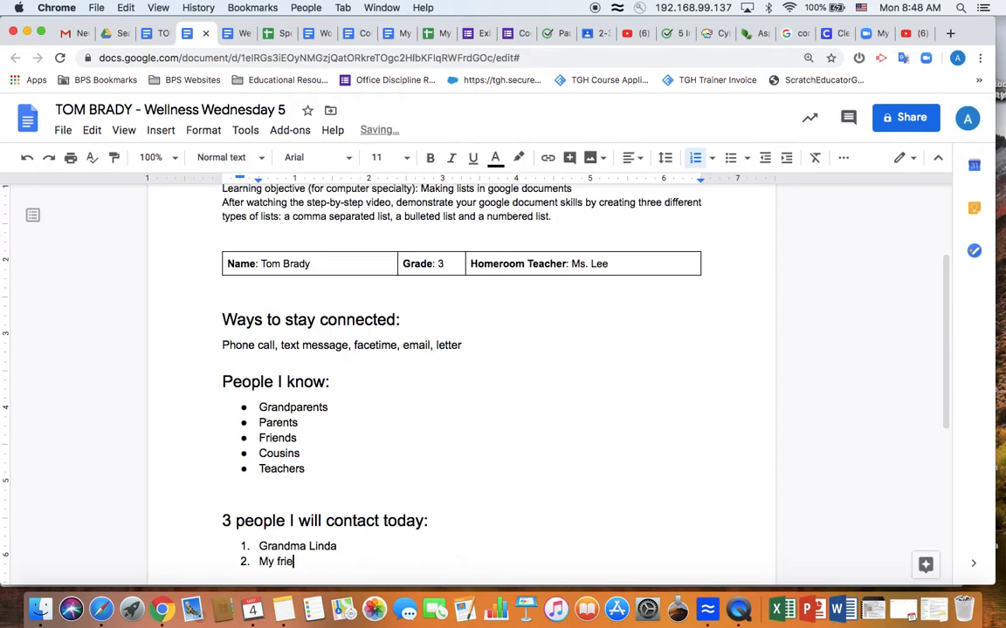
text(nd Julia)
key(Return)
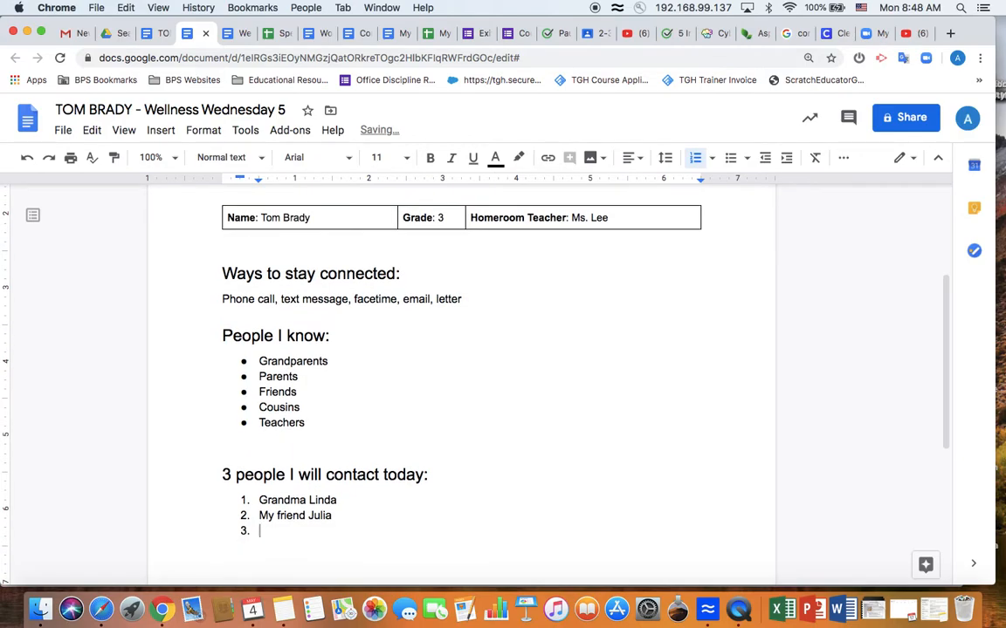
text(Uncle Fred)
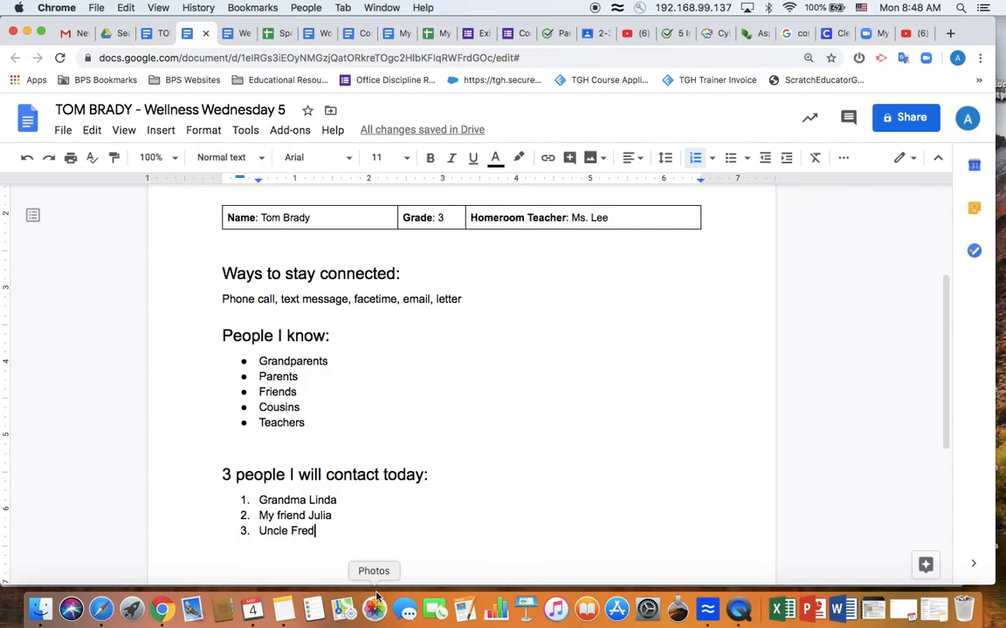
- End the numbered list and write "I type some junk here and I need to get rid of it" below a blank line
key(Return)
key(Return)
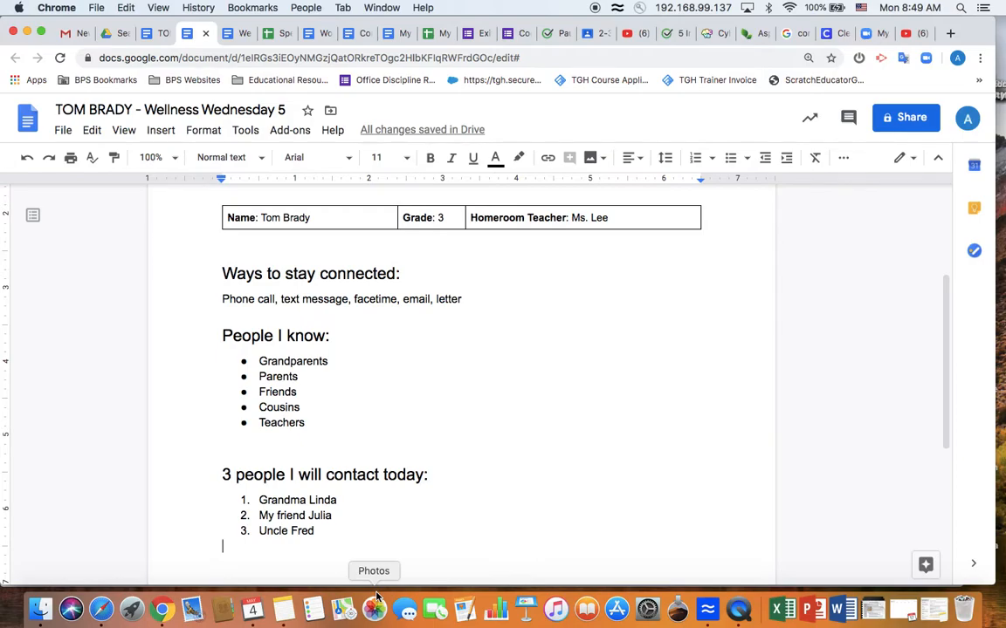
key(Return)
text(I type some junk here )
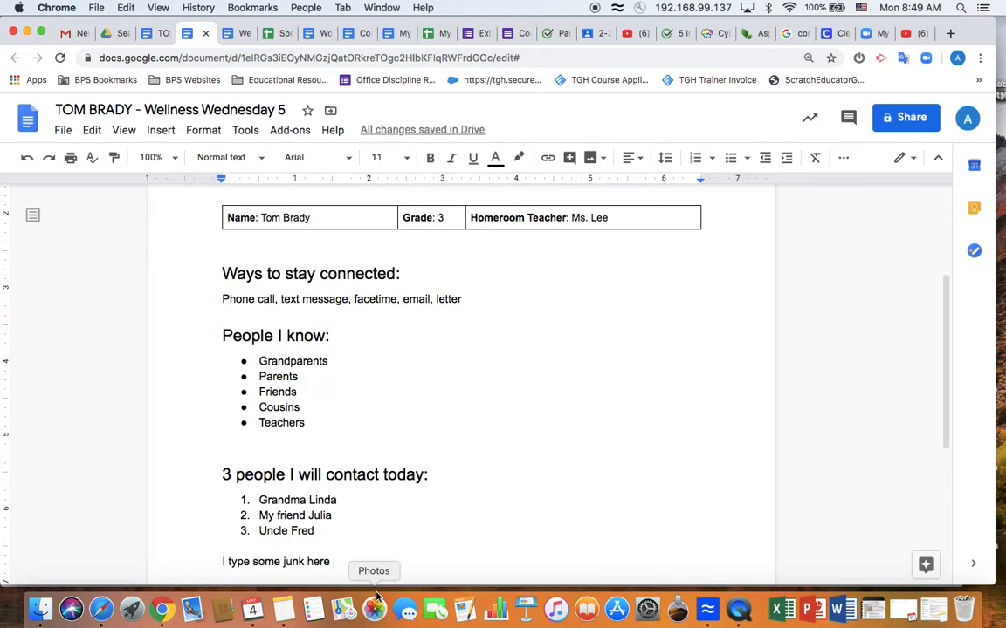
text(and I)
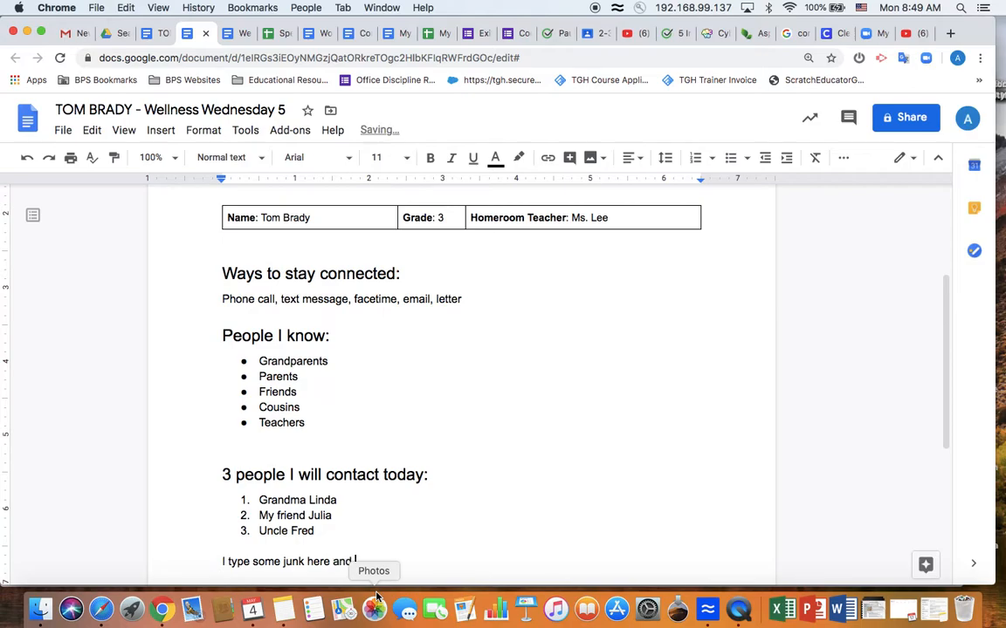
text( need to get rid of it)
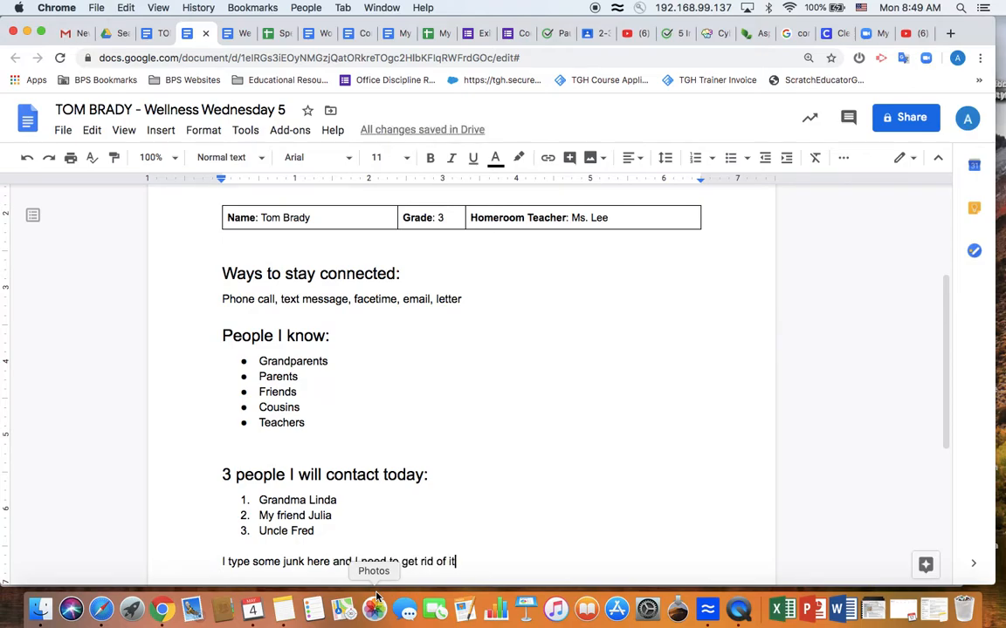
- Undo the entry of the junk sentence below the numbered list until all of its text is gone
click(27, 159)
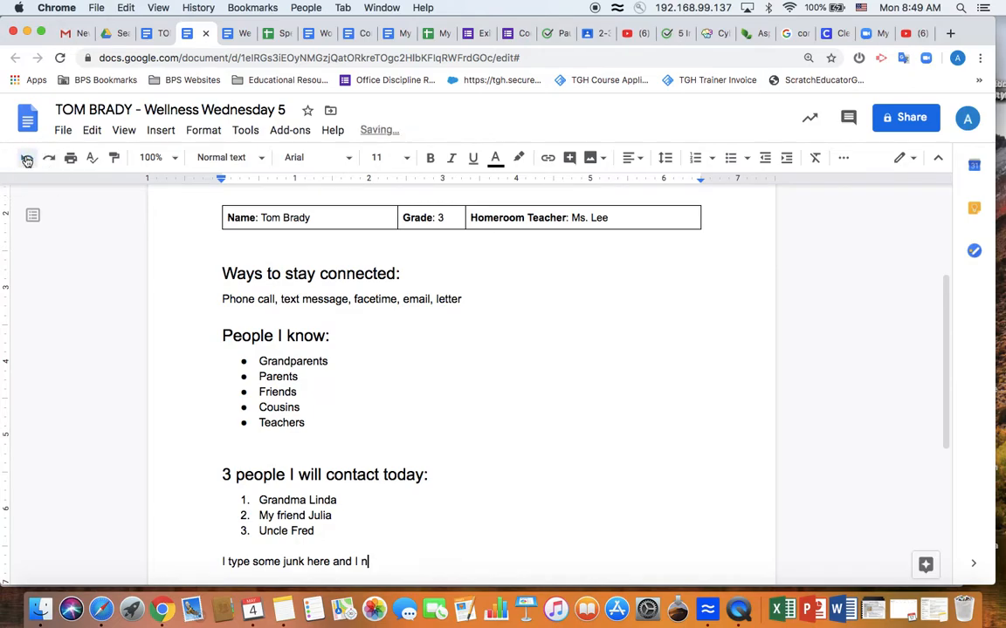
click(27, 159)
click(27, 159)
click(27, 159)
click(27, 159)
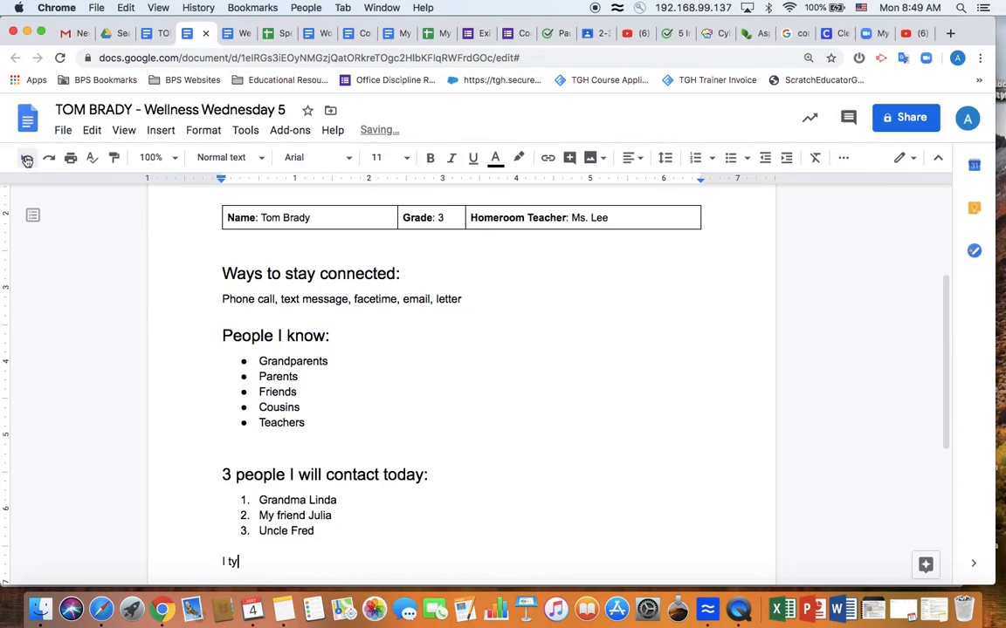
click(27, 158)
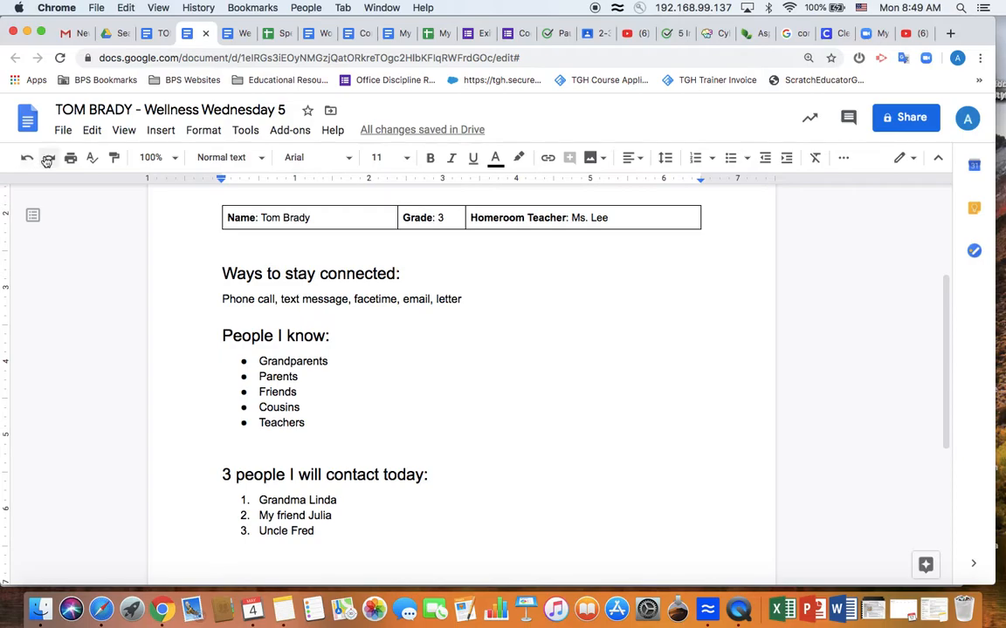
- Redo part of the junk sentence, undo it again and remove the blank lines after the third numbered item
click(50, 159)
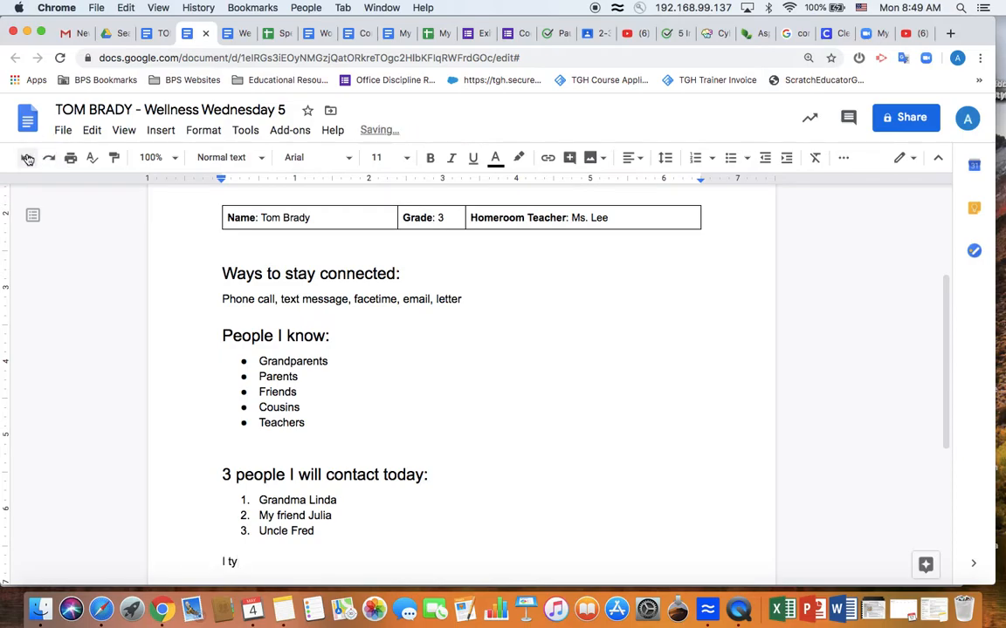
click(50, 159)
click(26, 159)
click(27, 160)
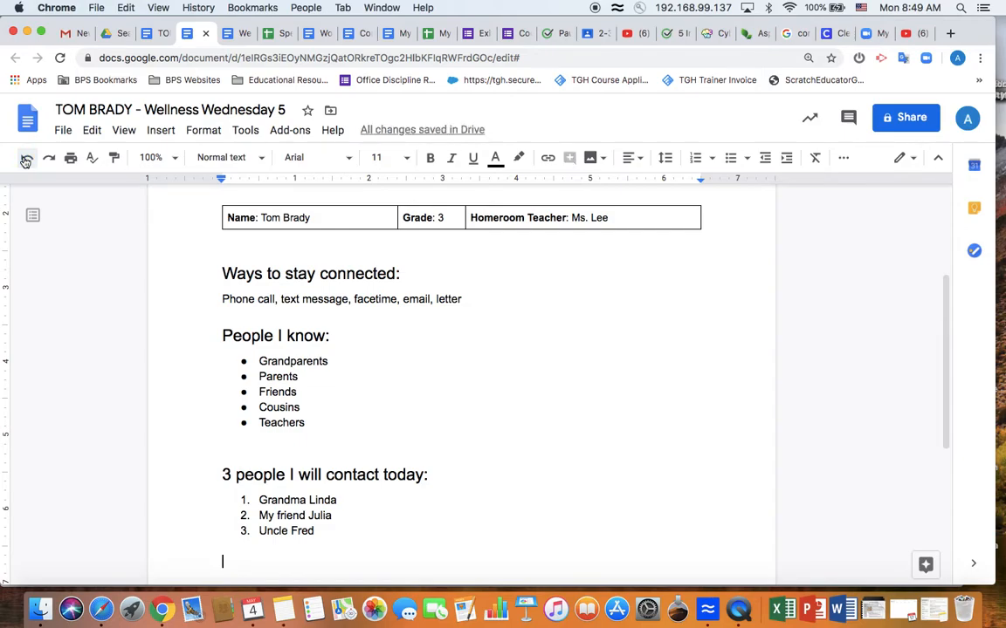
key(BackSpace)
key(BackSpace)
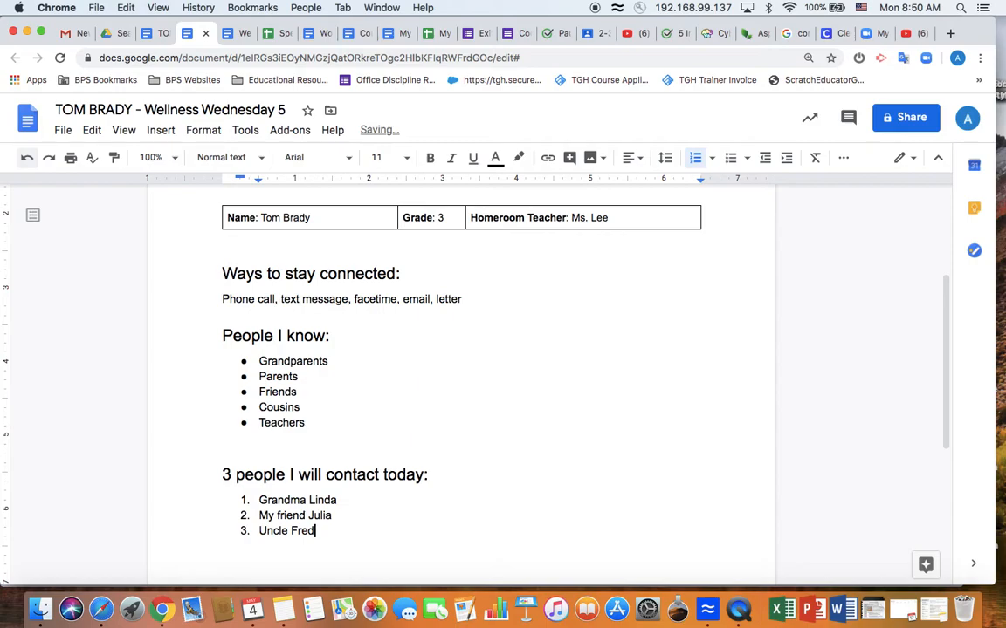
- End the numbered list and write "I am going to write a leter to grandma" below it, with "leter" deliberately misspelled
key(Return)
key(Return)
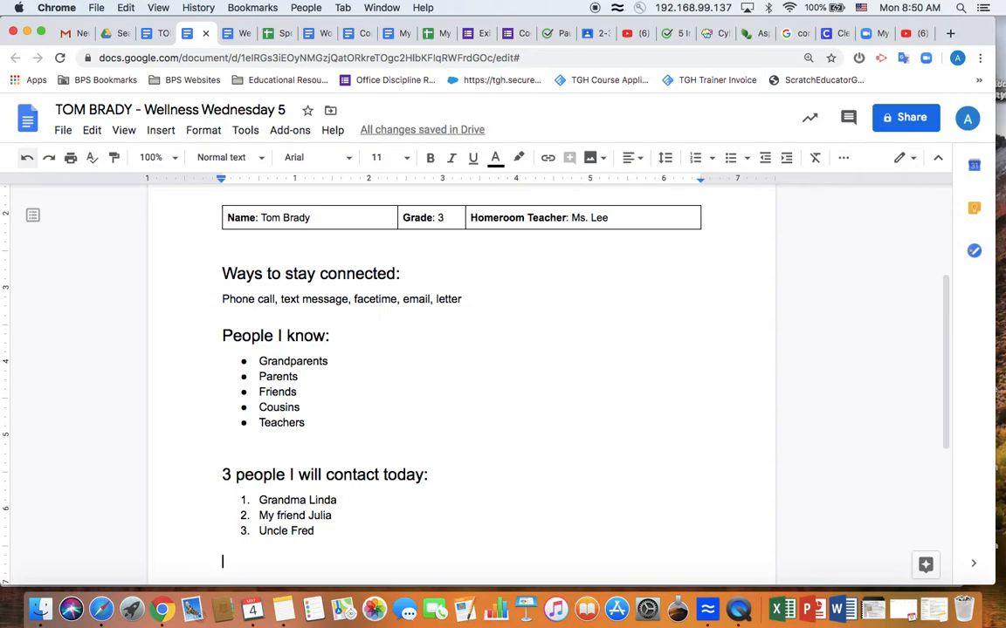
text(I am)
text(going to write a letter)
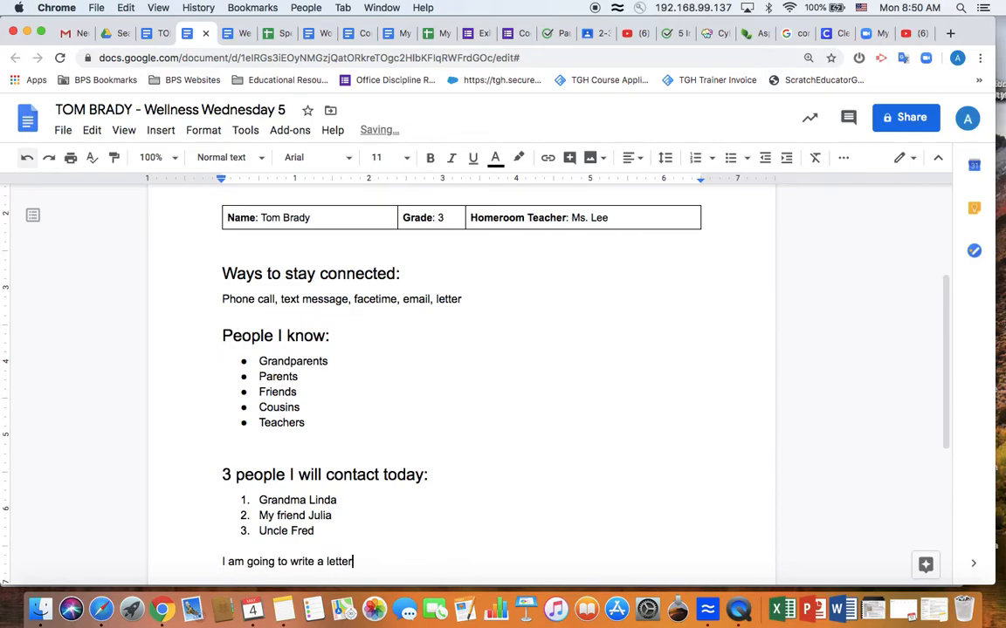
key(BackSpace)
key(BackSpace)
key(BackSpace)
text(er to grandma)
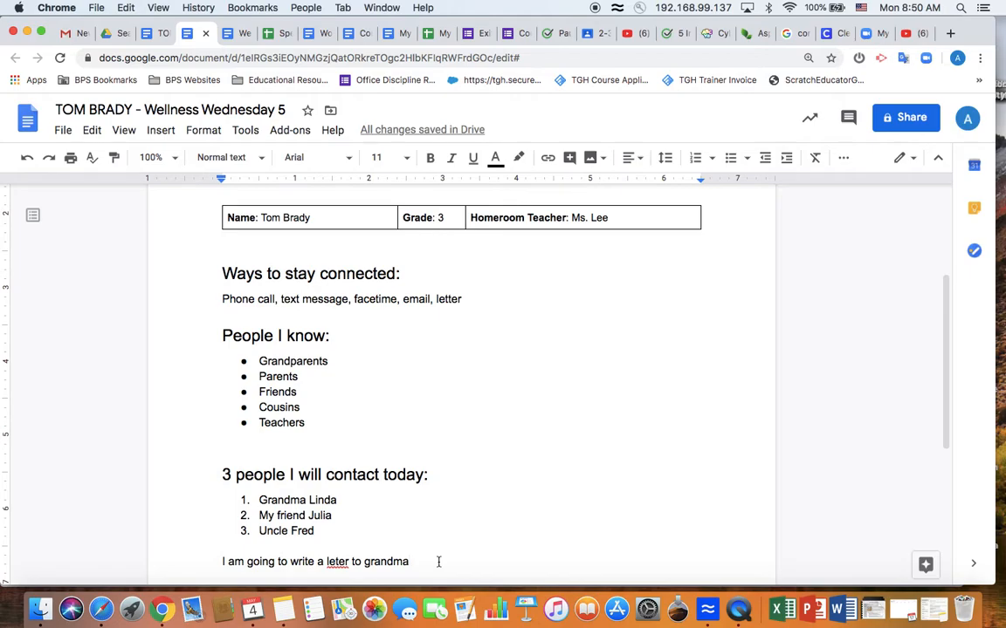
- Continue the practice line with ". Further mstakes dto fix", keeping the deliberate misspellings, and start a new line below it
text(. Furth)
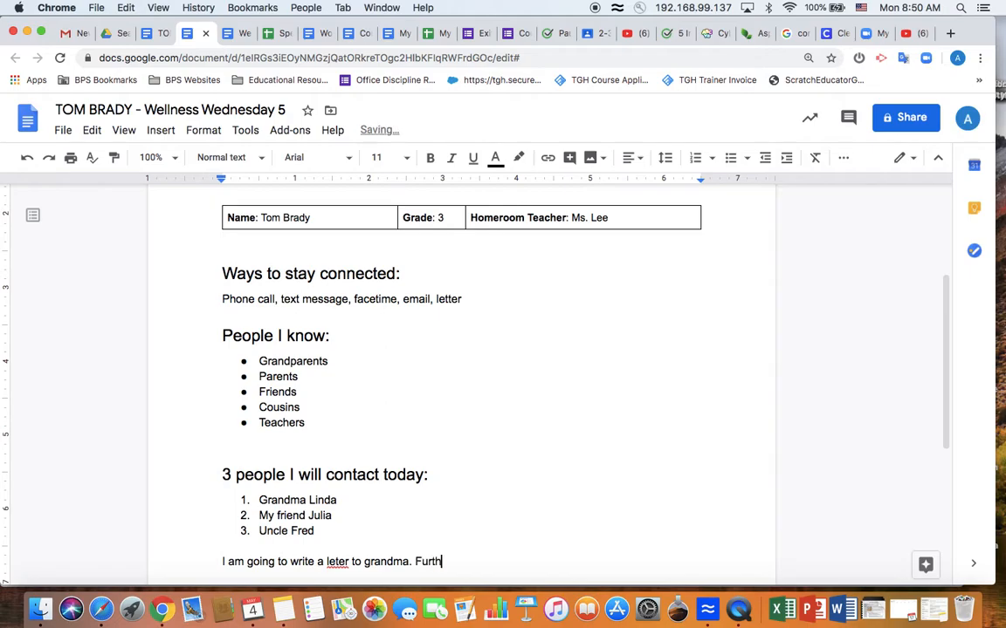
text(er mstakes )
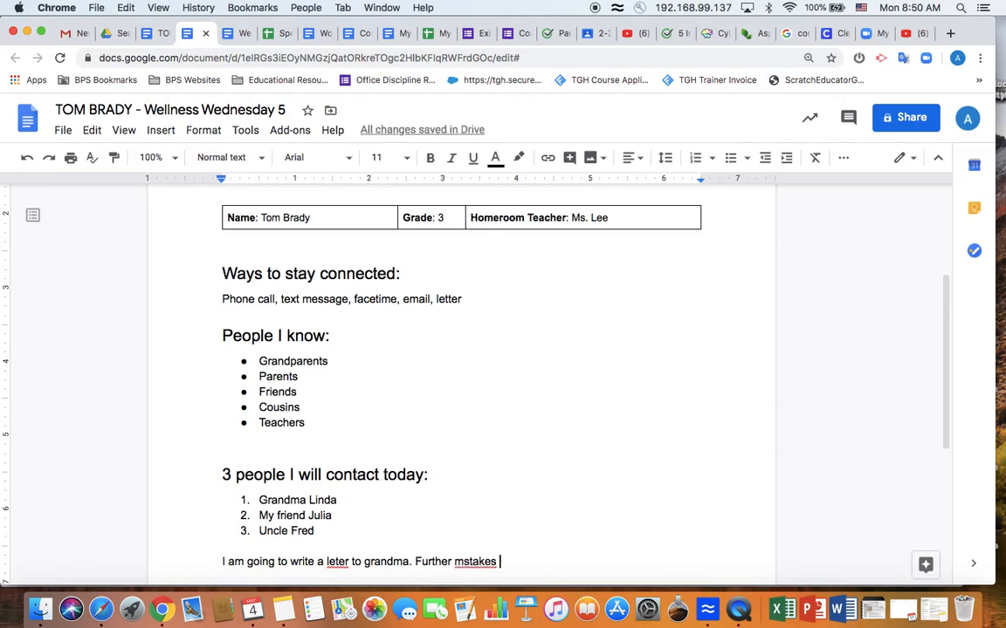
text(dto )
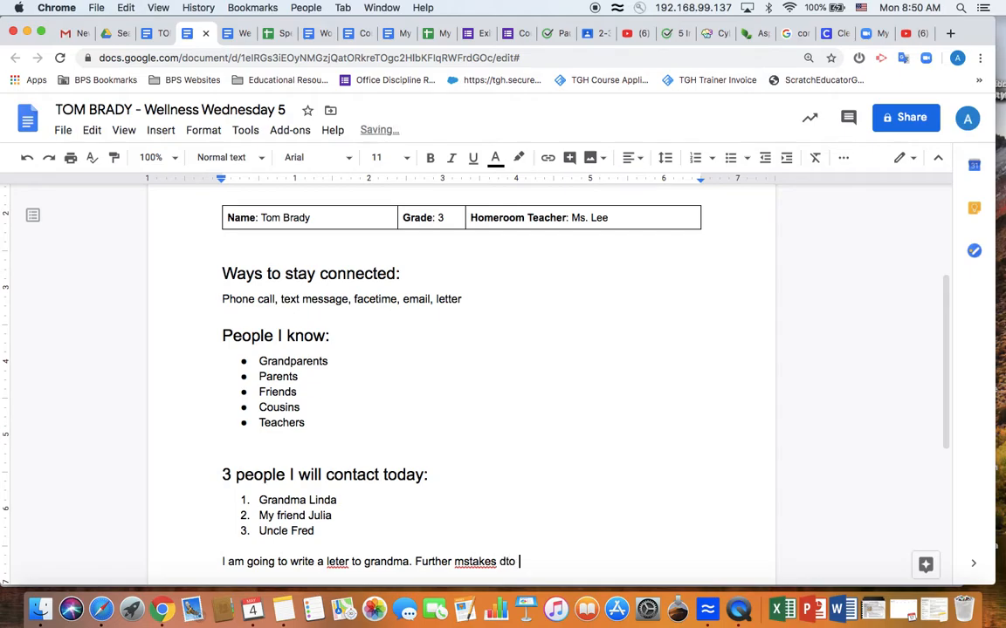
text(fix)
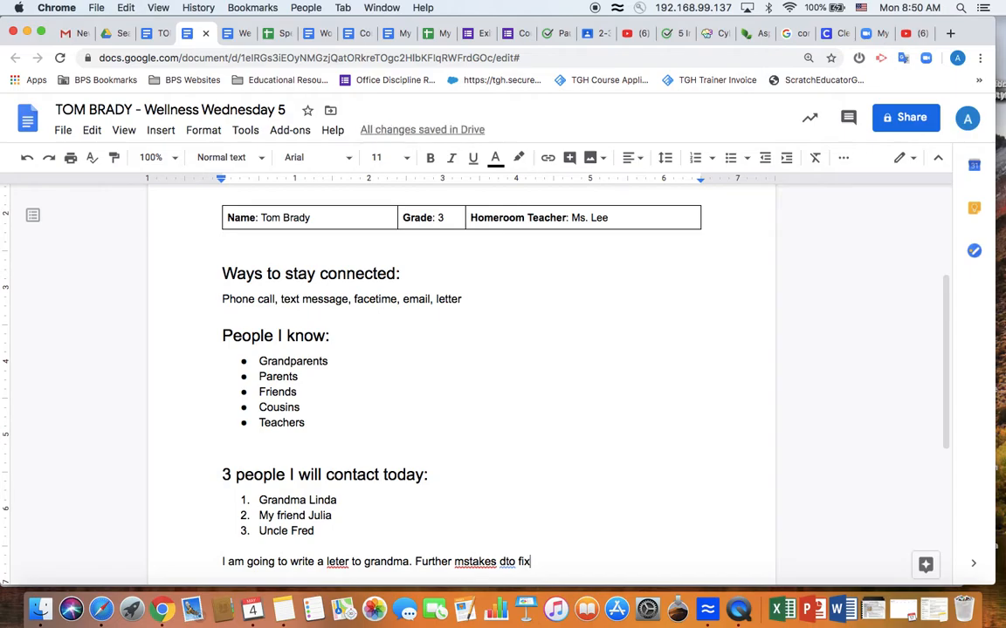
key(Return)
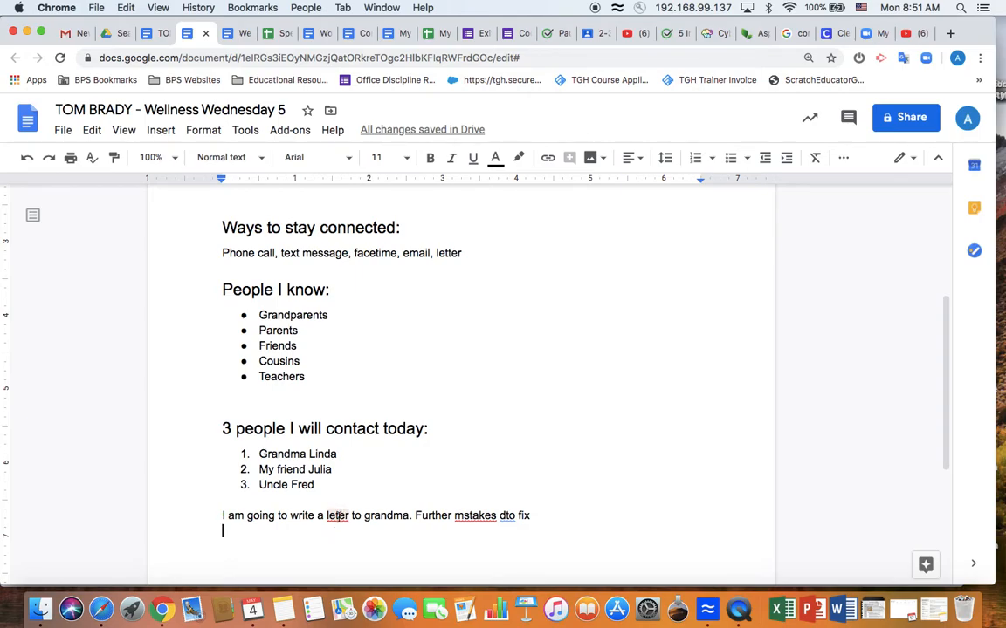
- Replace "leter" with the suggested spelling "letter", change it back to "leter" and return to the blank line below
click(328, 515)
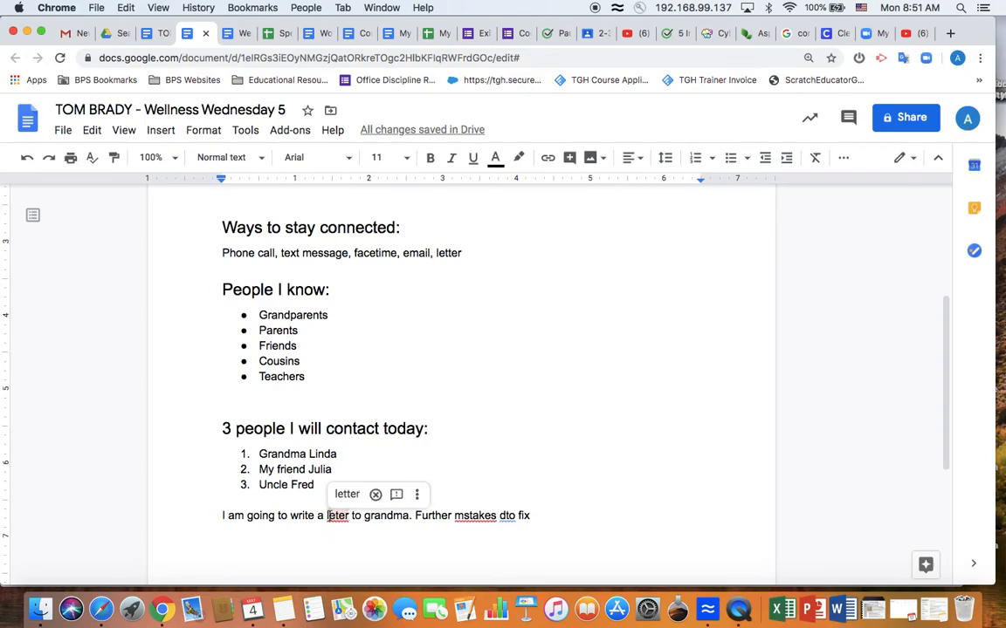
click(346, 494)
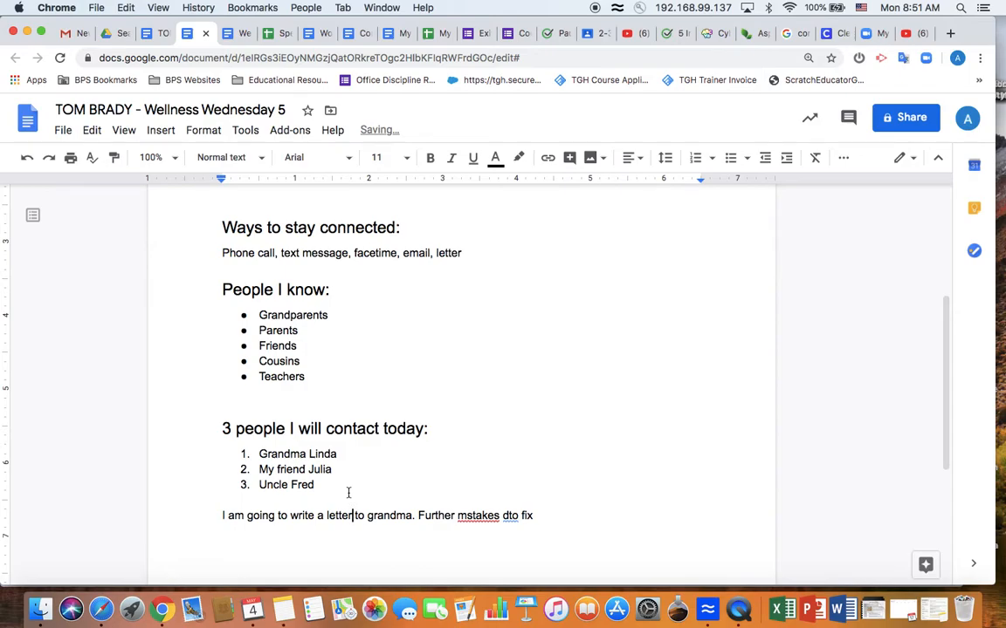
key(BackSpace)
key(BackSpace)
key(BackSpace)
text(er)
click(365, 542)
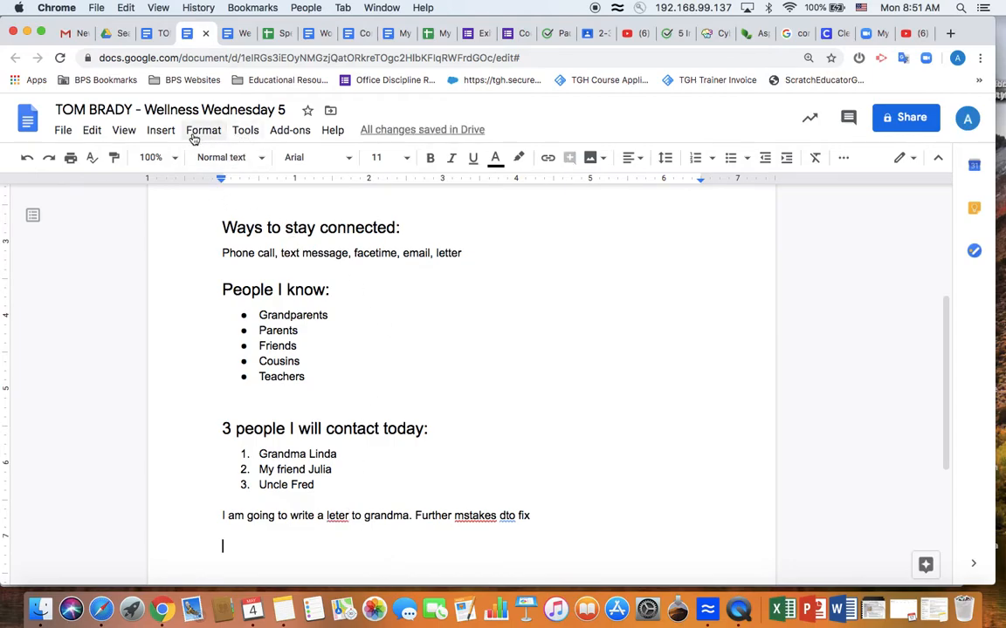
- Run the spelling and grammar check, accept the corrections "letter" and "mistakes", and deal with the suggestion for "dto"
click(245, 131)
mouse_move(295, 163)
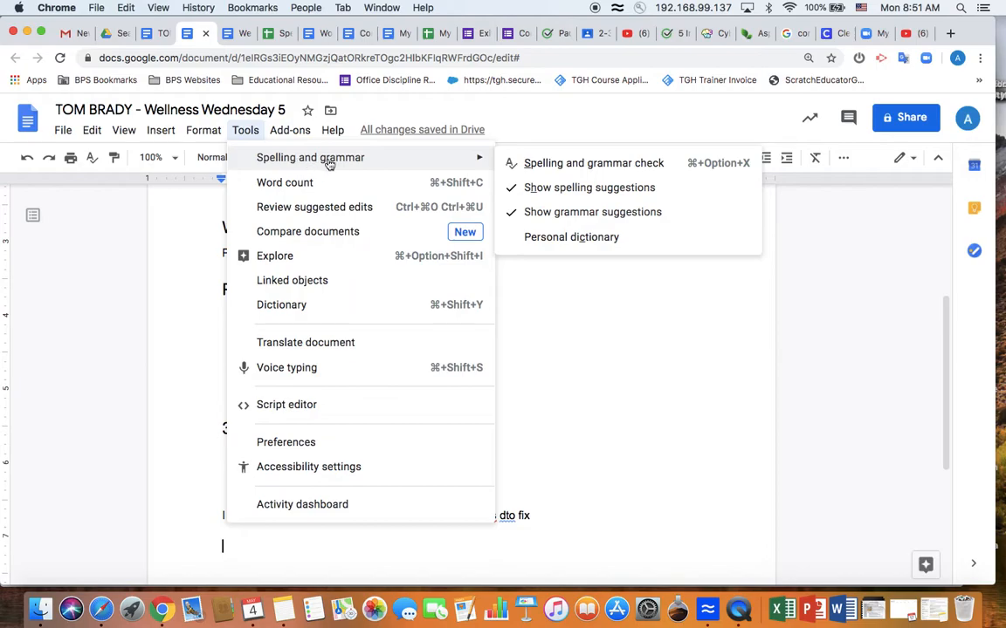
mouse_move(462, 166)
click(571, 166)
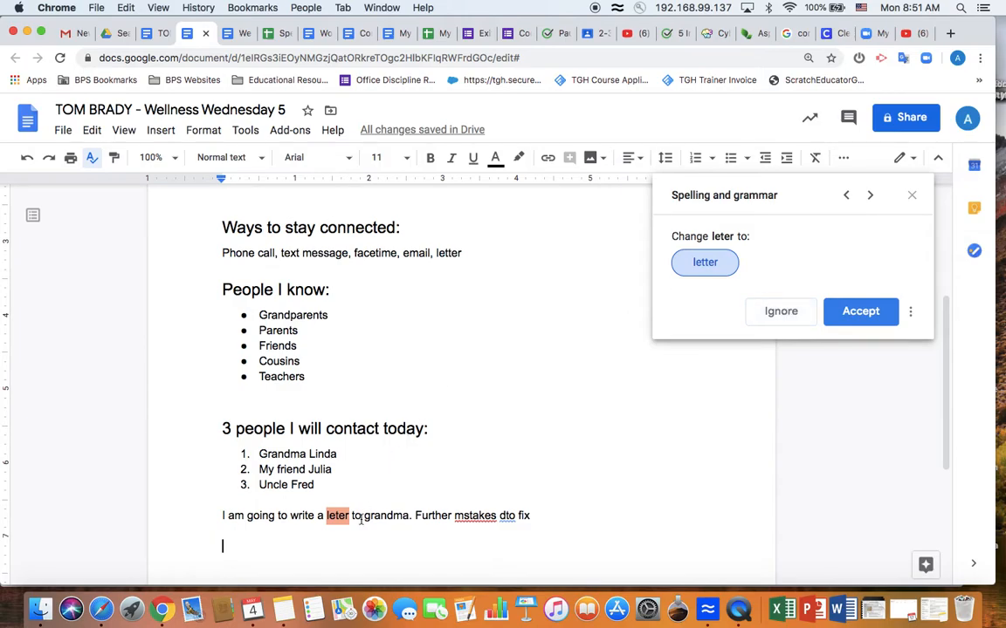
click(860, 311)
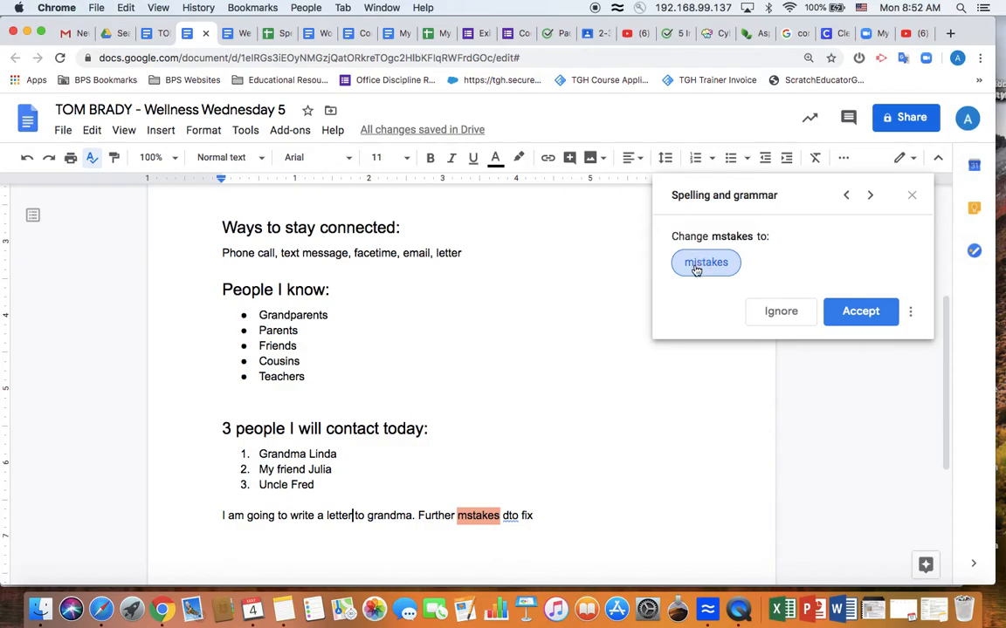
click(857, 312)
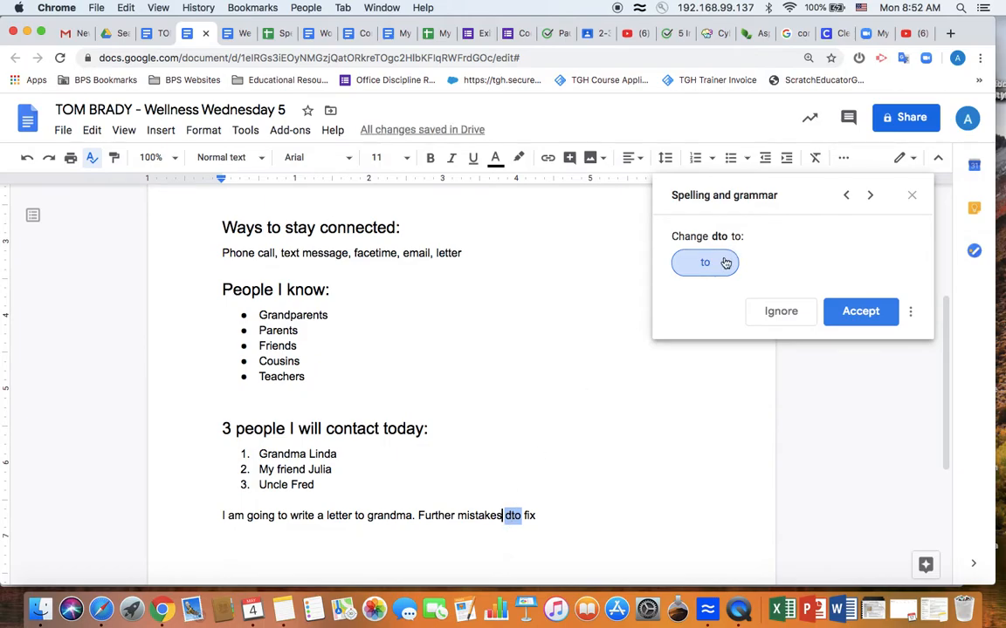
click(861, 314)
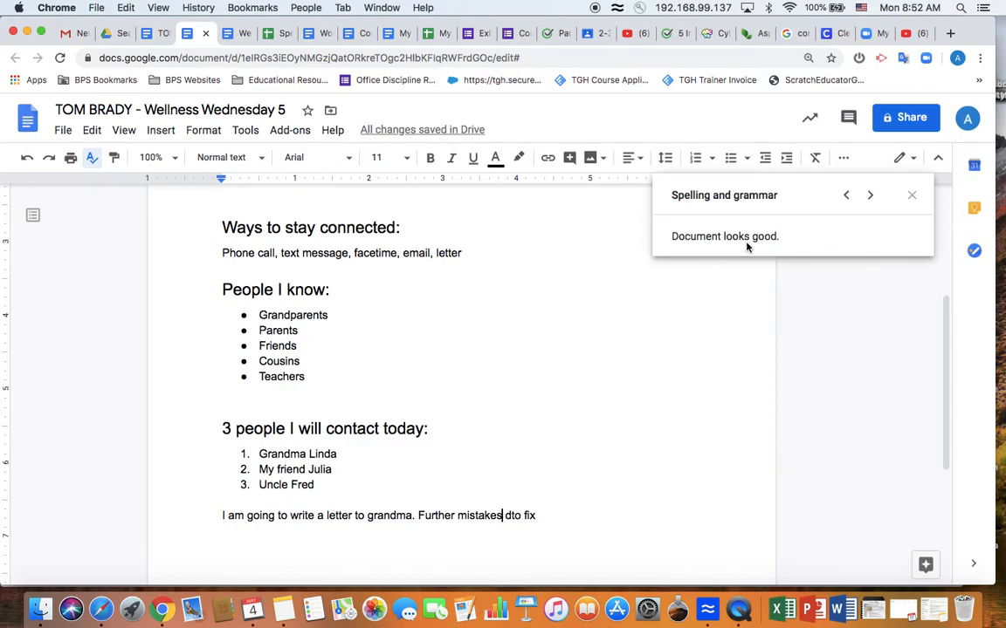
- Delete the whole practice sentence below the numbered list
click(576, 520)
drag(565, 518, 240, 509)
key(BackSpace)
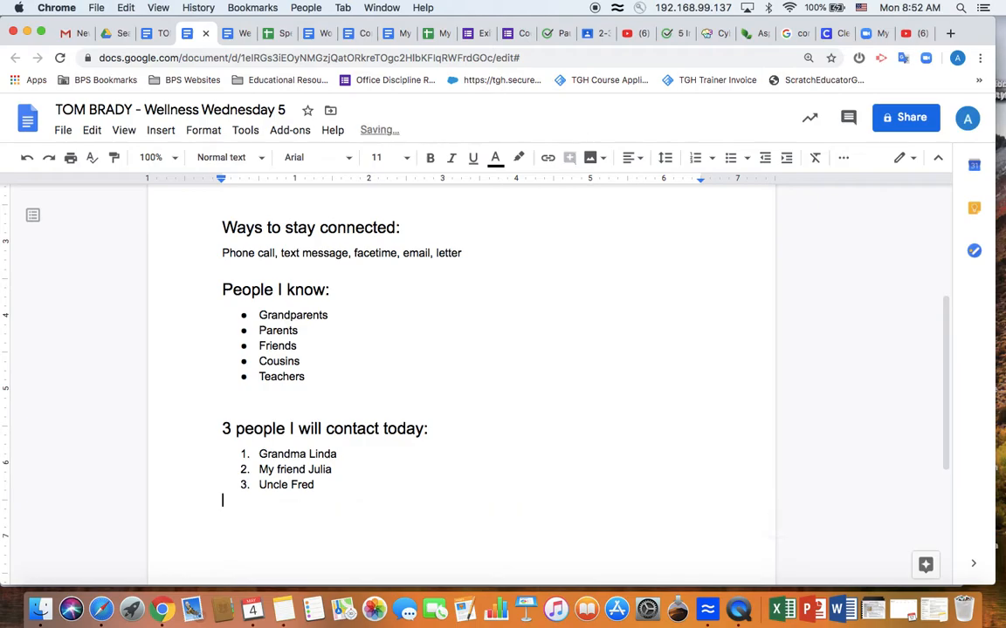